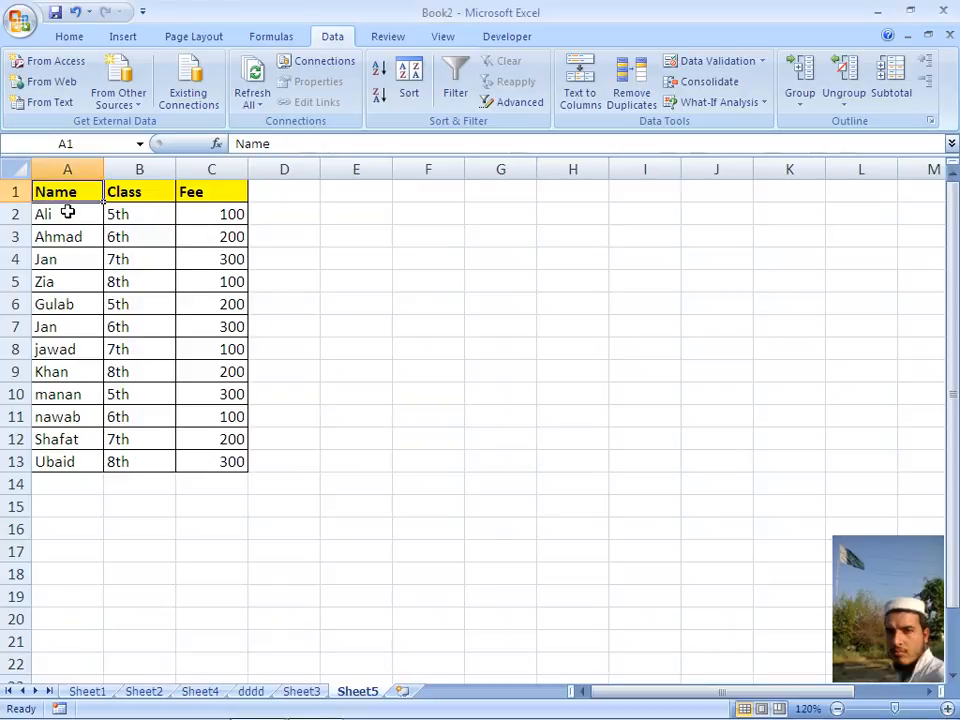
Sort the table A1:C13 by the Name column on values in A to Z order, treating the first row as headers
key("shift+Right")
key("shift+Right")
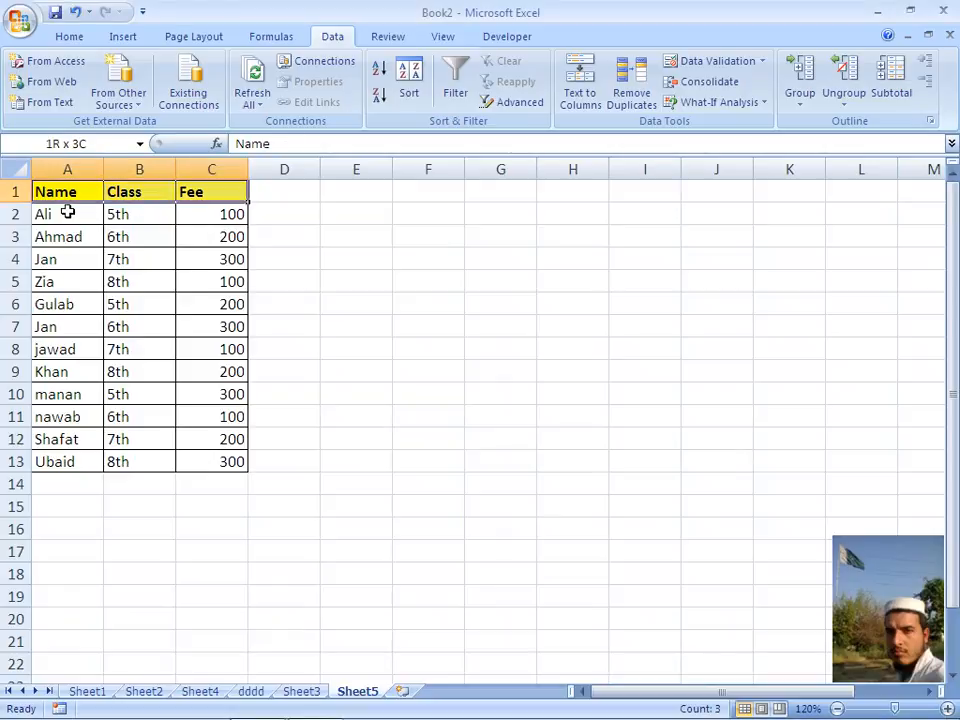
key("shift+Down")
key("shift+Down")
key("shift+Down")
key("shift+Down")
key("shift+Down")
key("shift+Down")
key("shift+Down")
key("shift+Down")
key("shift+Down")
key("shift+Down")
key("shift+Down")
key("shift+Down")
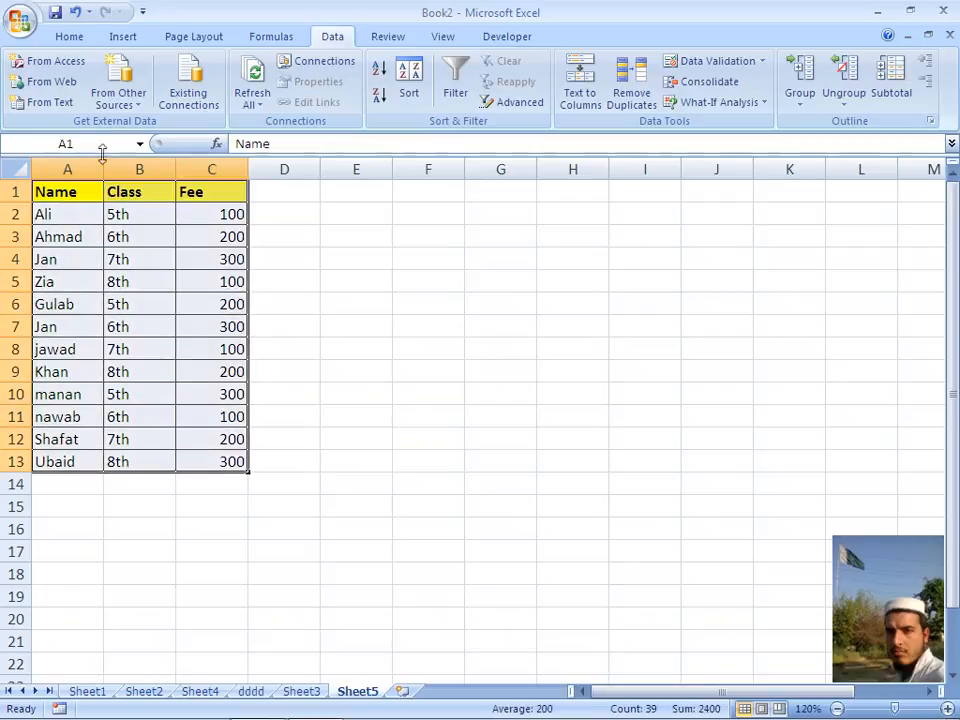
left_click(410, 95)
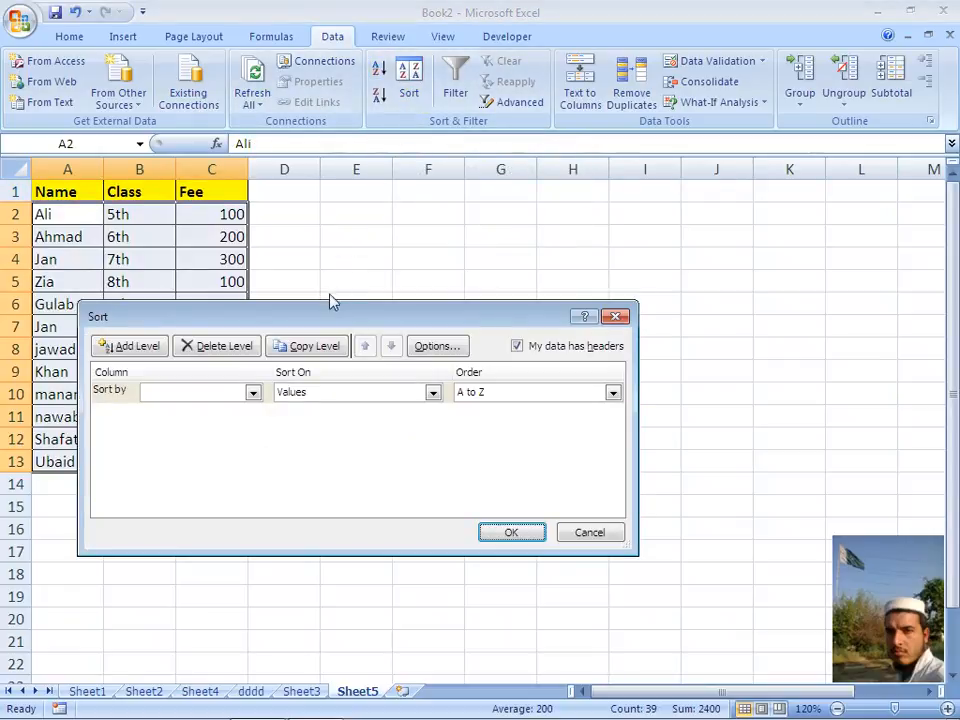
left_click_drag(325, 316, 537, 265)
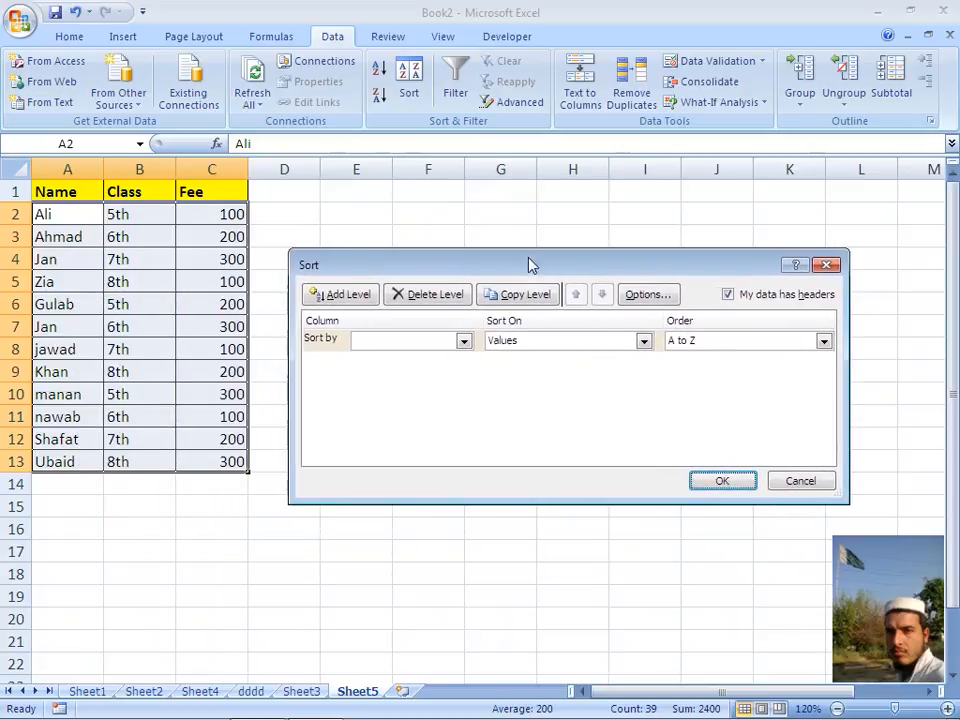
left_click(463, 343)
left_click(463, 343)
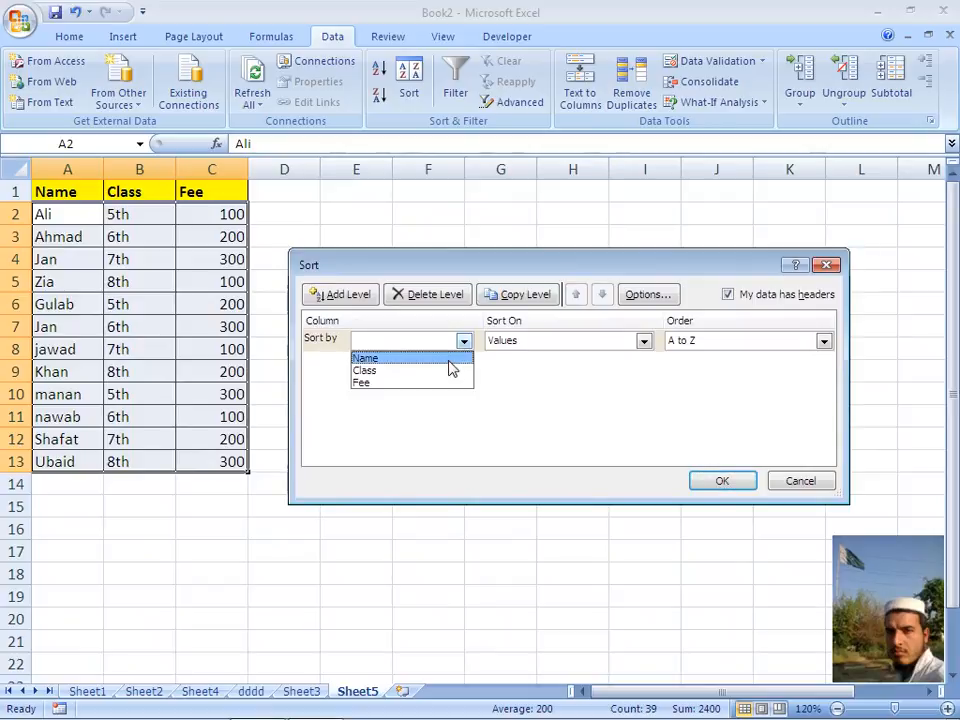
left_click(449, 361)
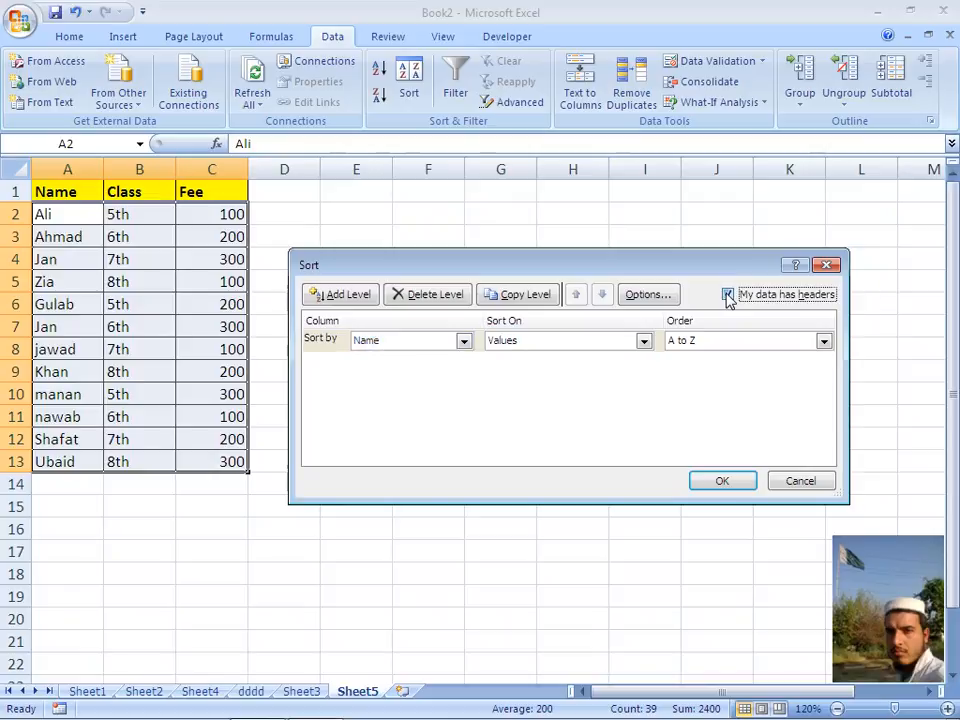
left_click(727, 295)
left_click(727, 295)
left_click(822, 342)
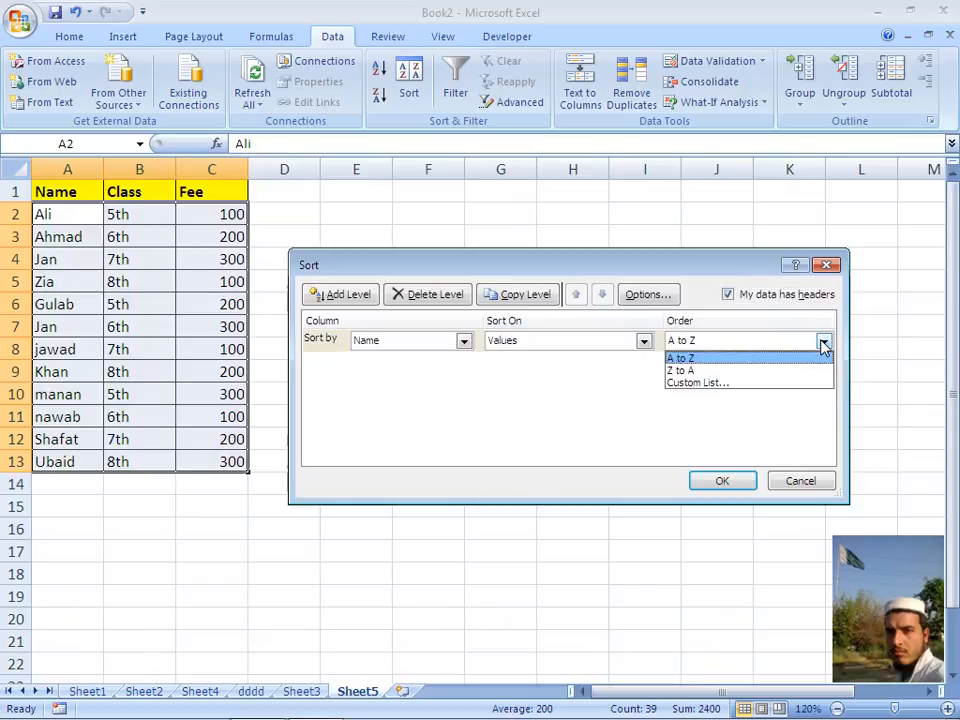
left_click(822, 342)
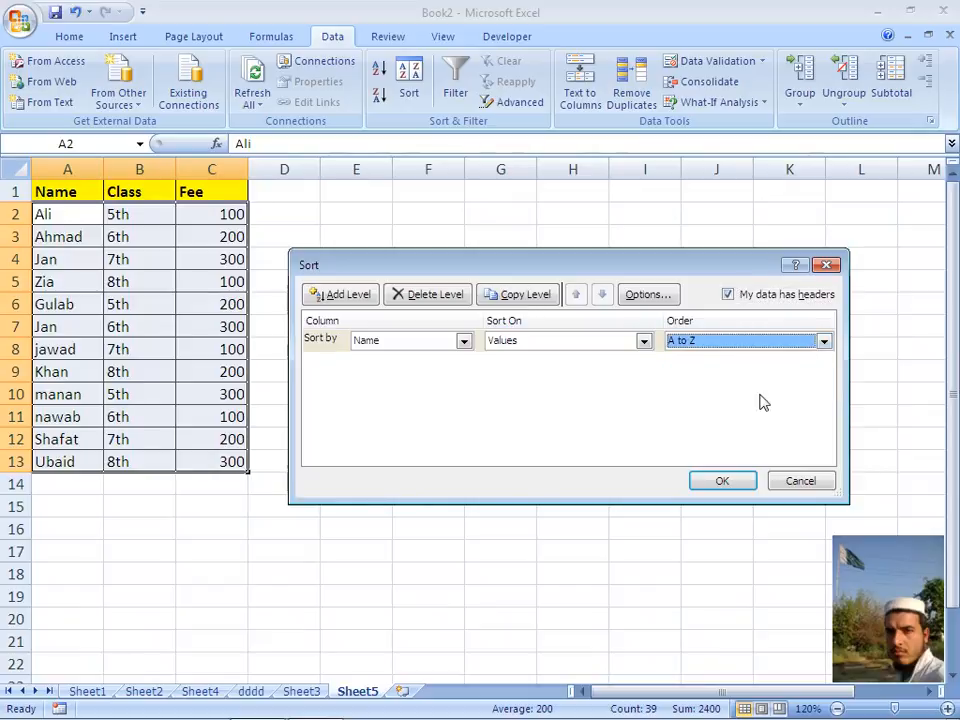
left_click(723, 483)
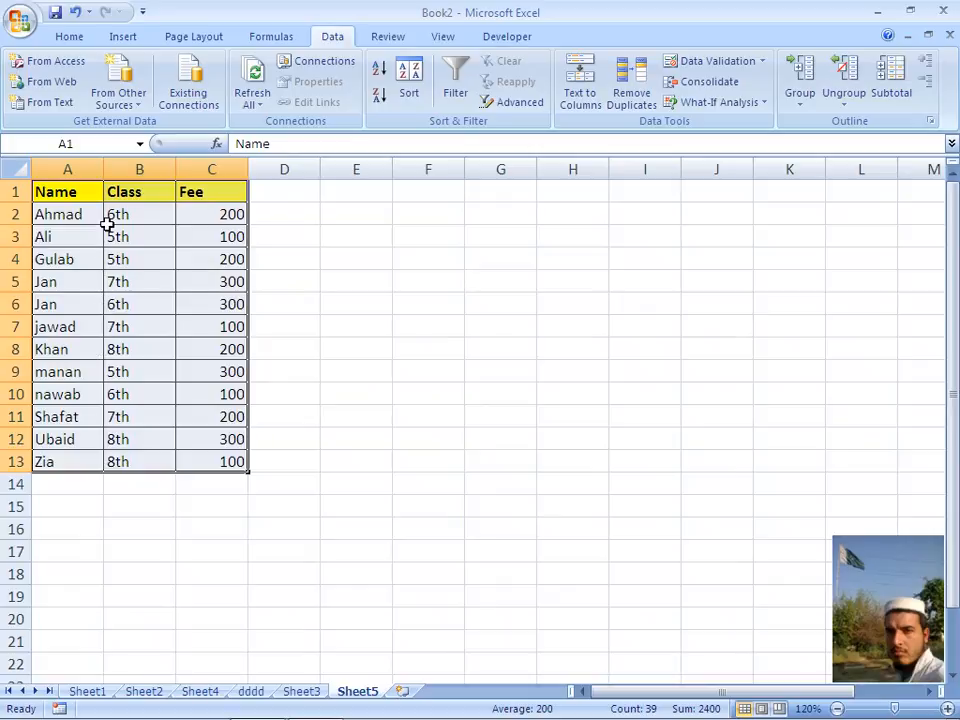
Sort the table by Name in Z to A order and return it to A to Z order
left_click(378, 97)
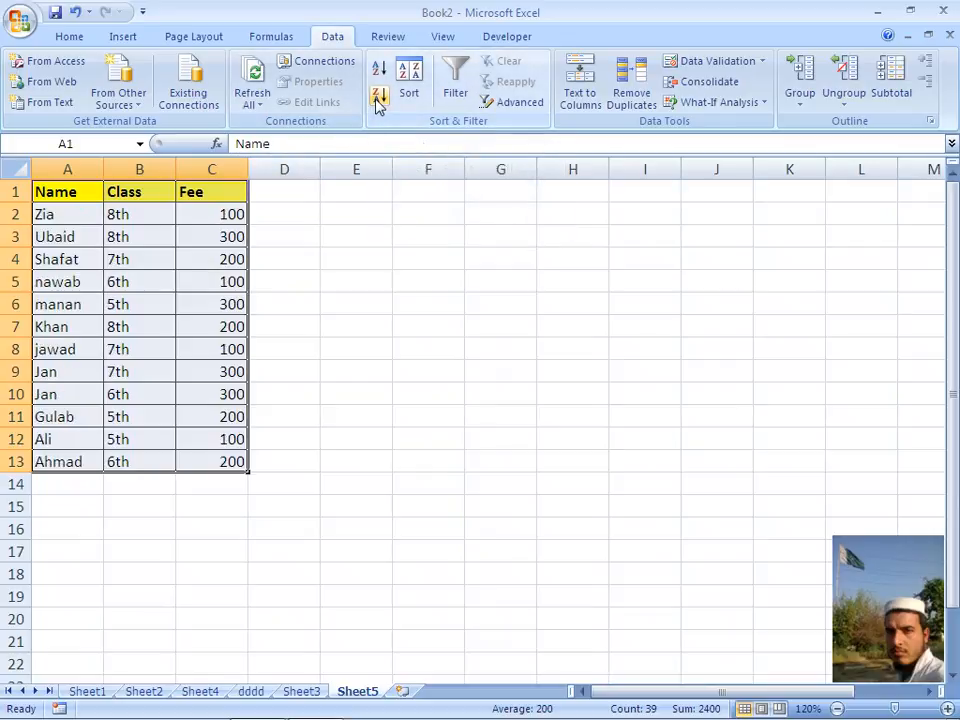
left_click(380, 80)
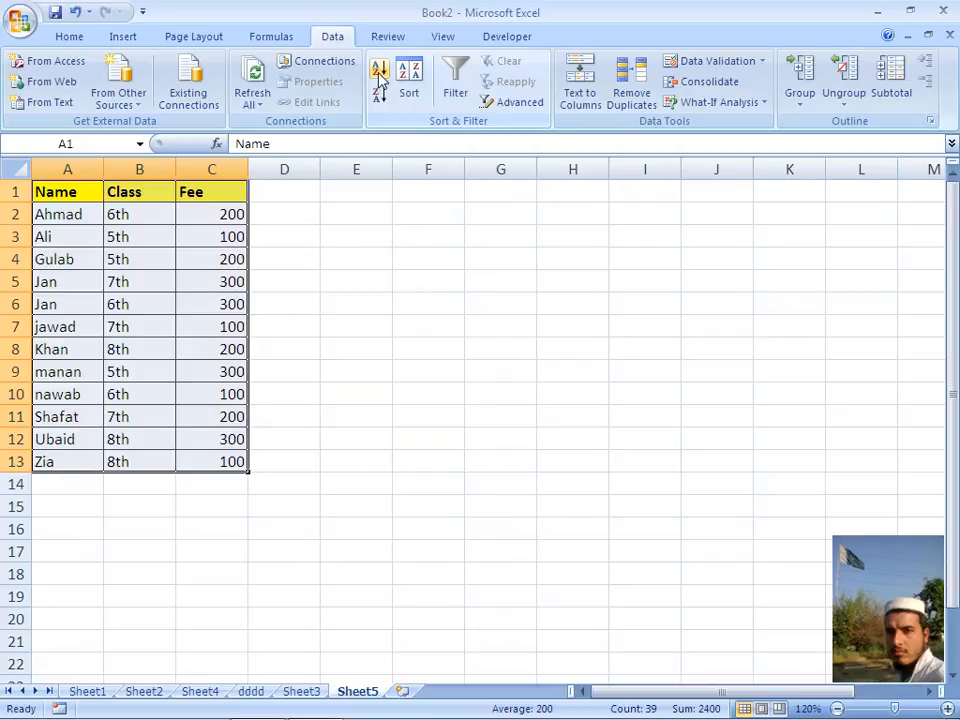
Turn on filtering for the table and filter the Class column to show only 5th
left_click(460, 100)
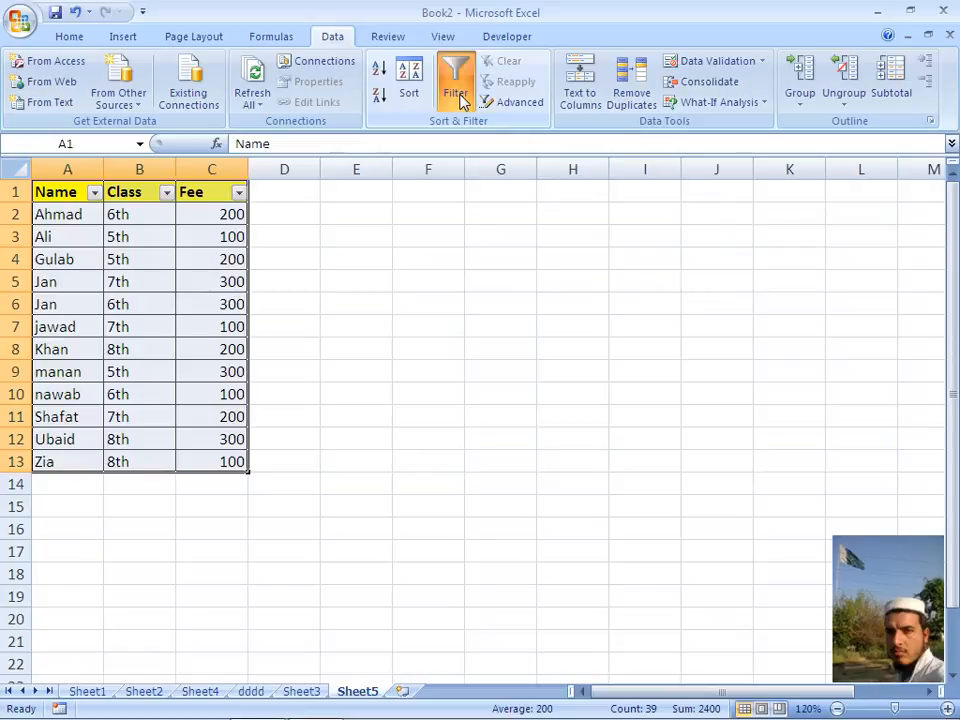
left_click(94, 193)
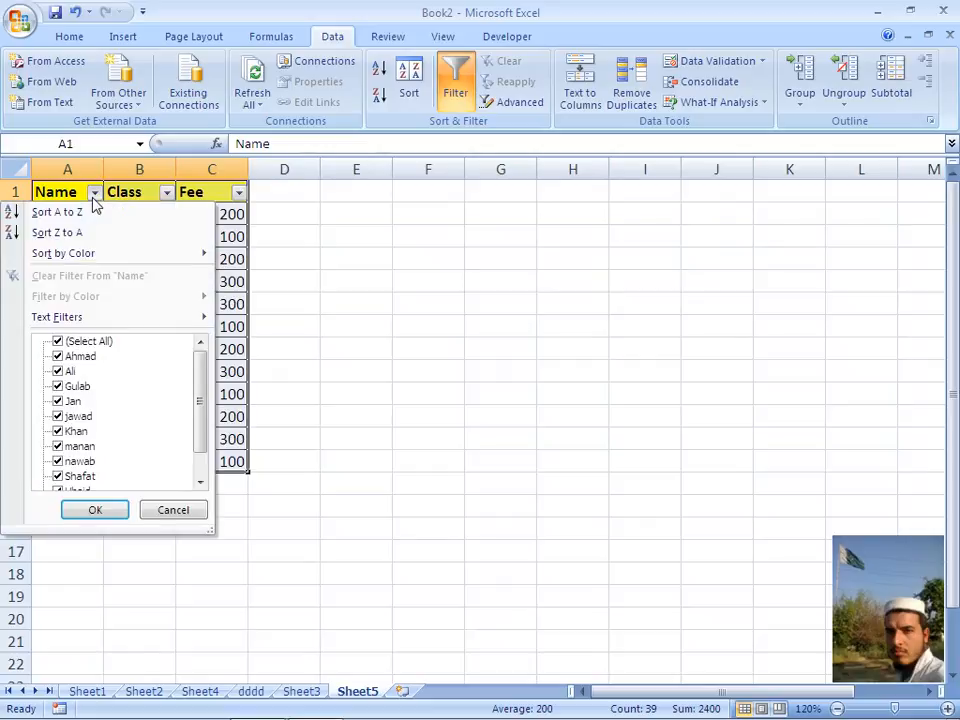
left_click(94, 193)
left_click(94, 193)
left_click(94, 195)
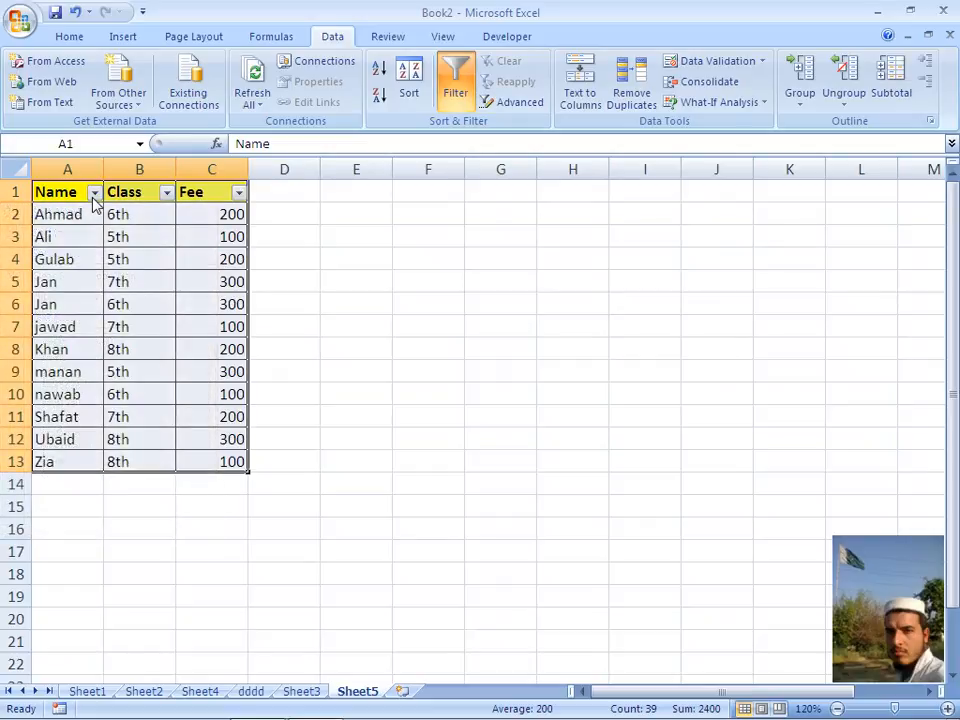
left_click(165, 194)
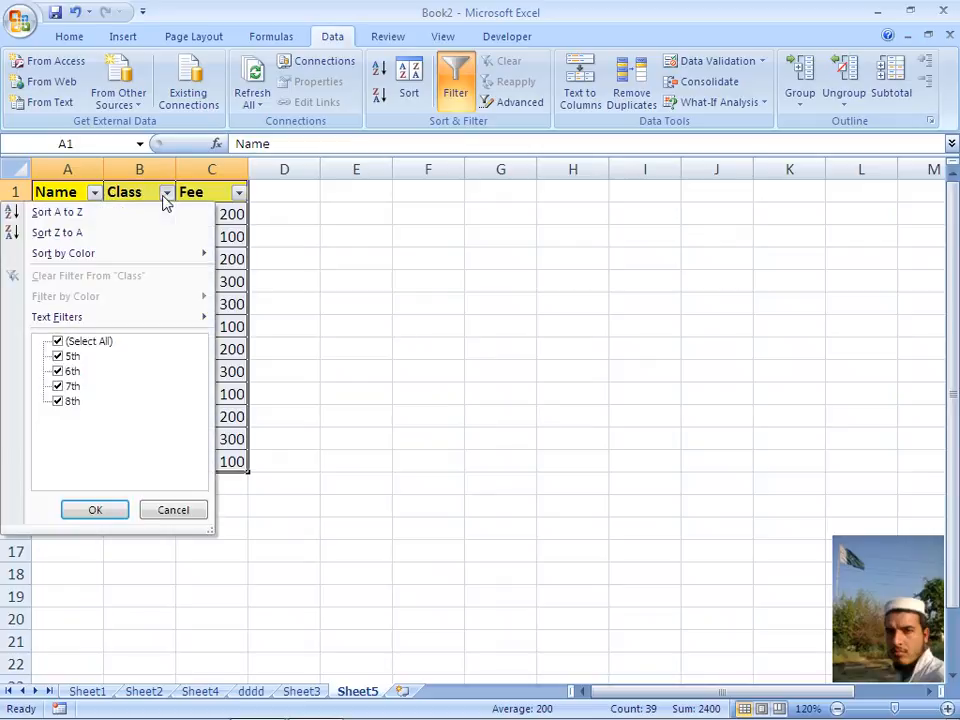
left_click(58, 371)
left_click(59, 386)
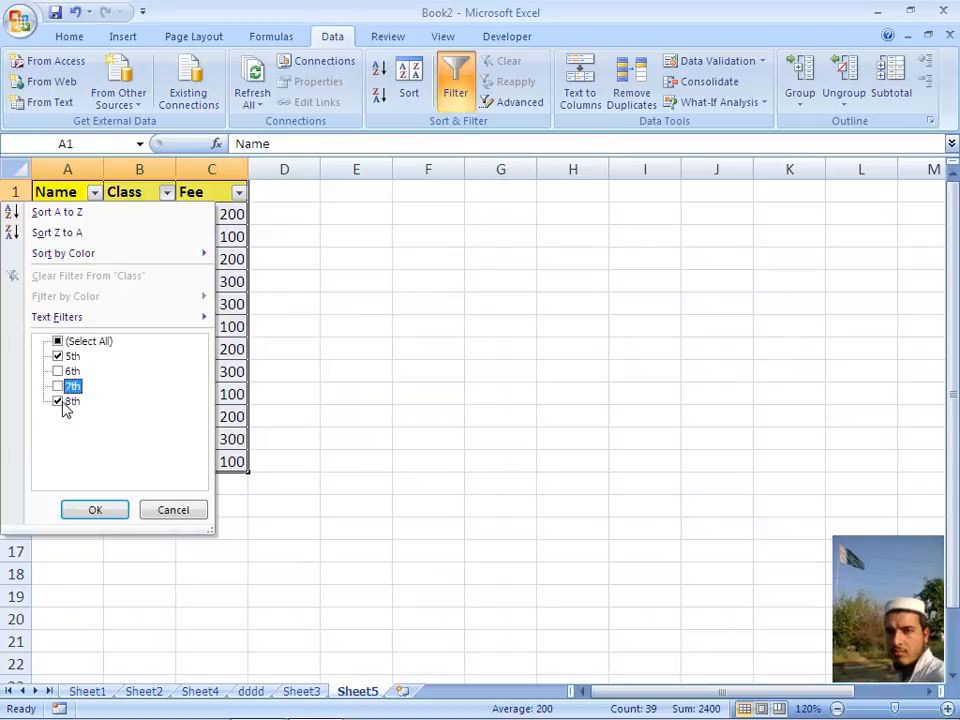
left_click(59, 401)
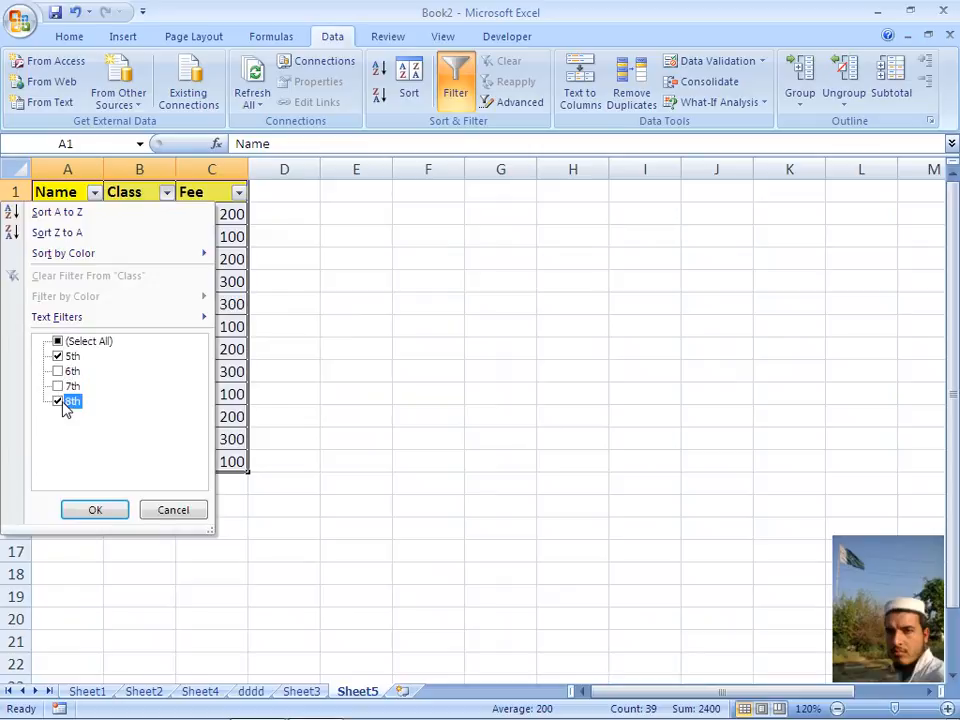
left_click(96, 511)
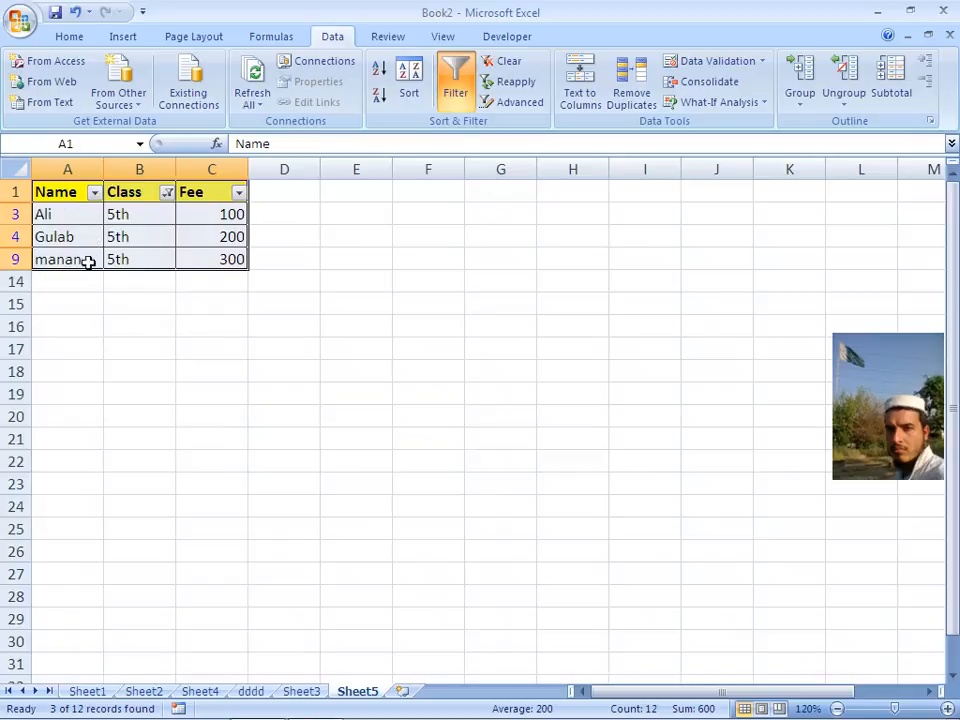
Add 6th to the values shown by the Class column filter
left_click(167, 193)
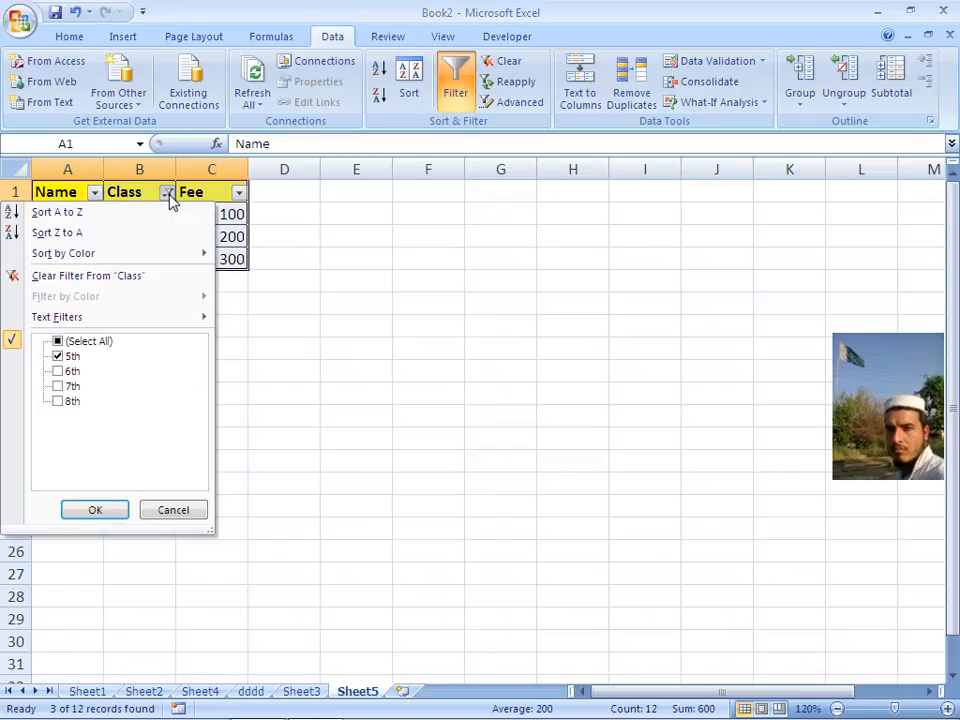
left_click(58, 371)
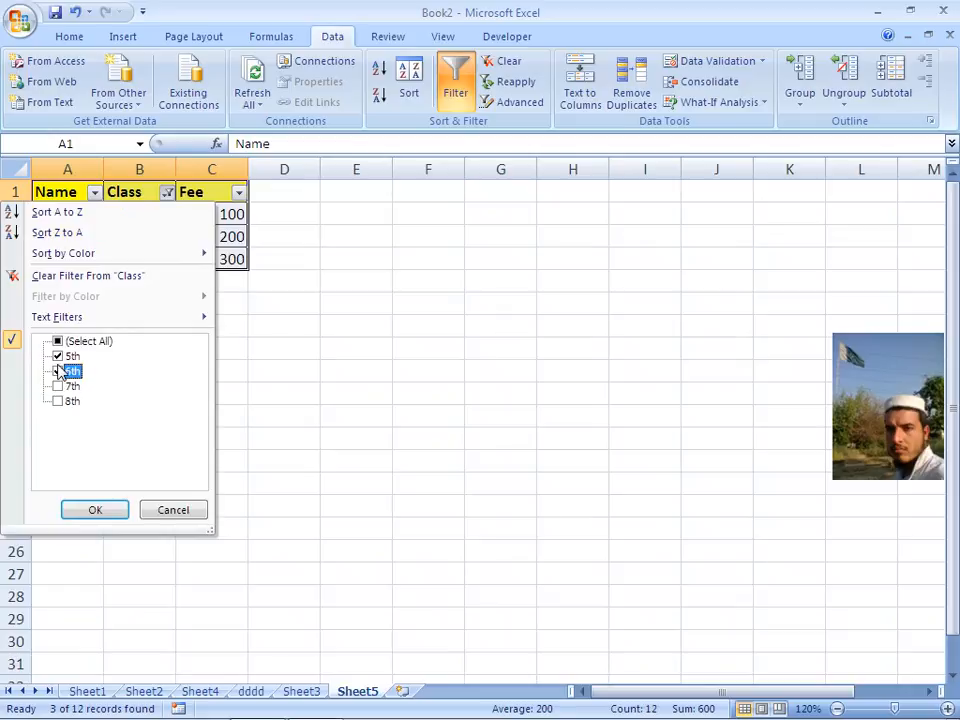
left_click(96, 510)
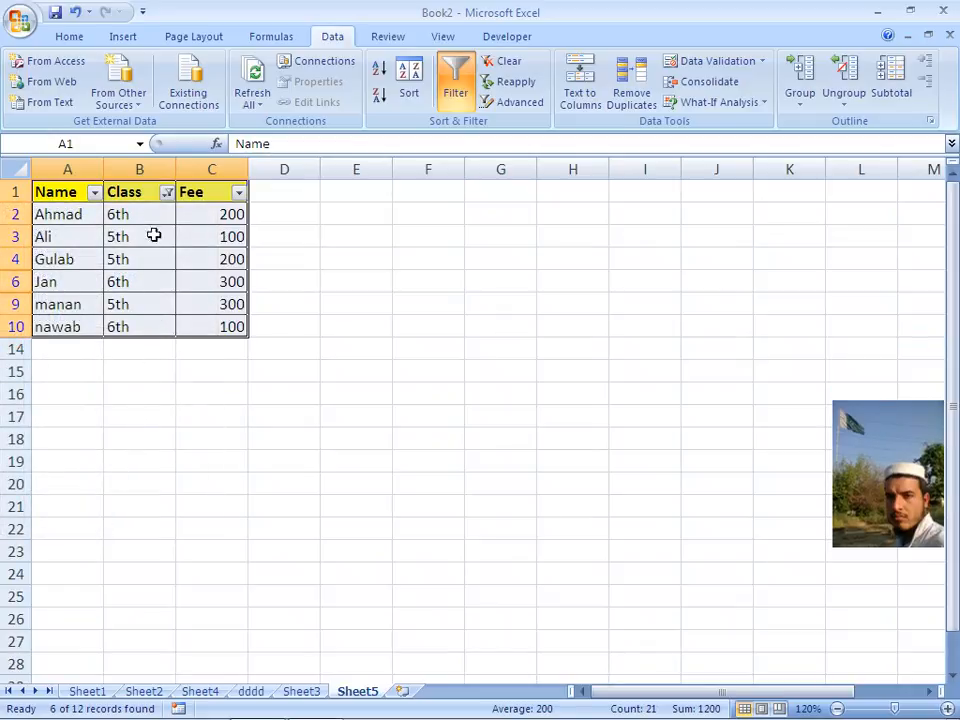
Show all Class values again and turn off filtering for the table
left_click(166, 192)
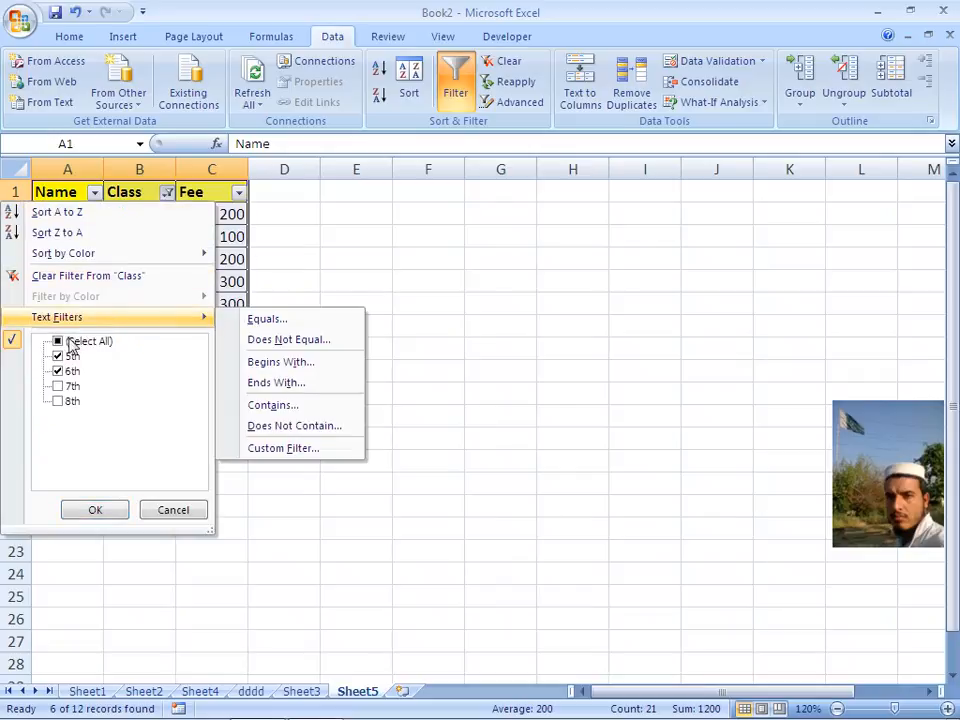
left_click(59, 343)
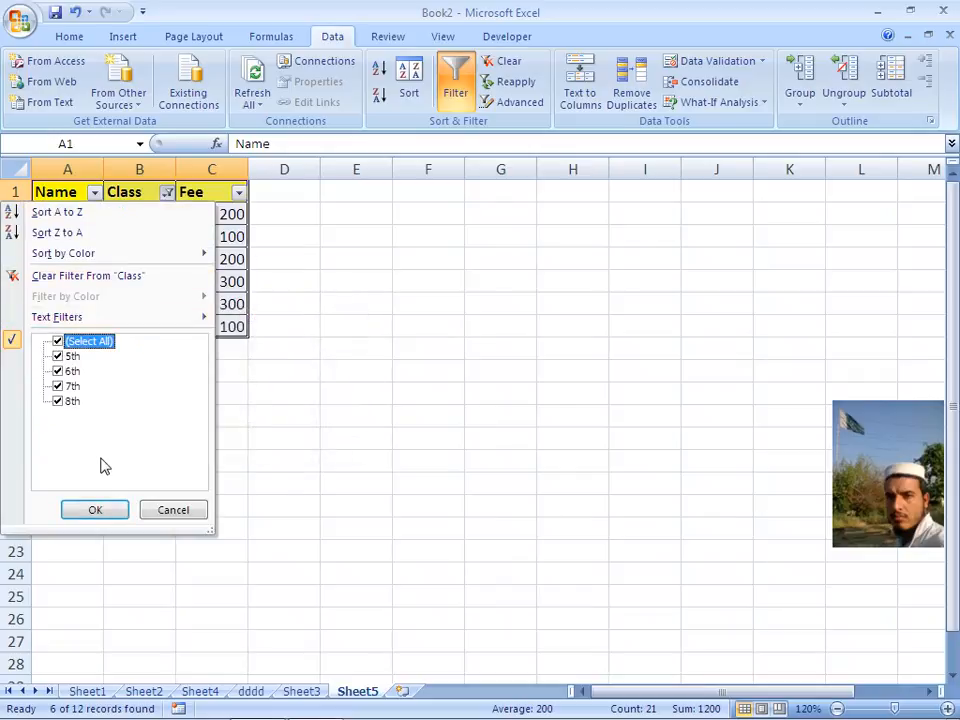
left_click(99, 510)
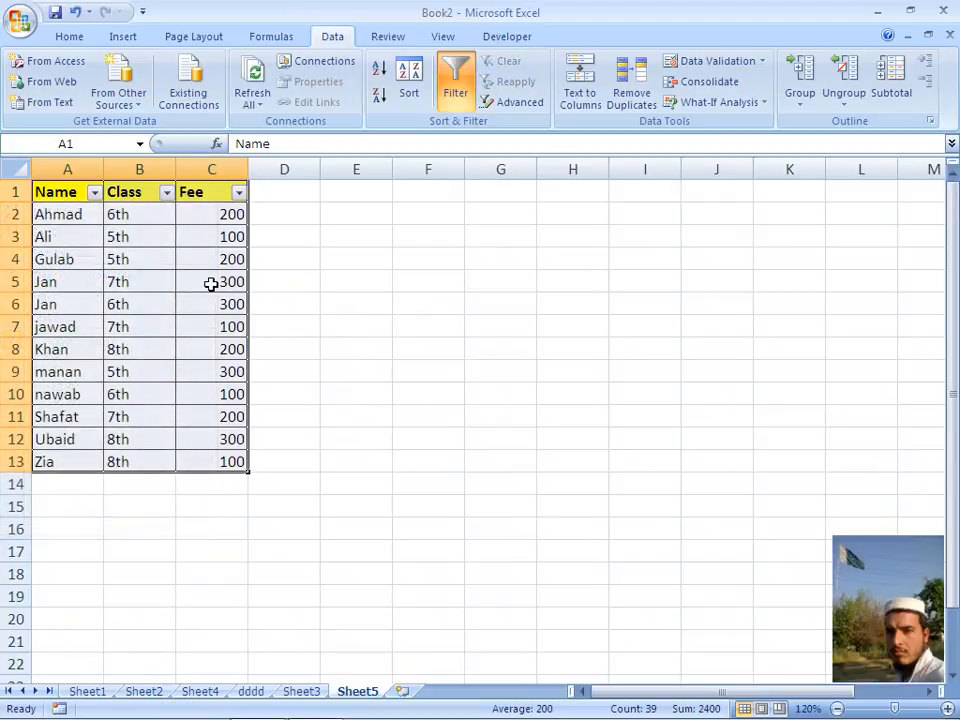
left_click(452, 108)
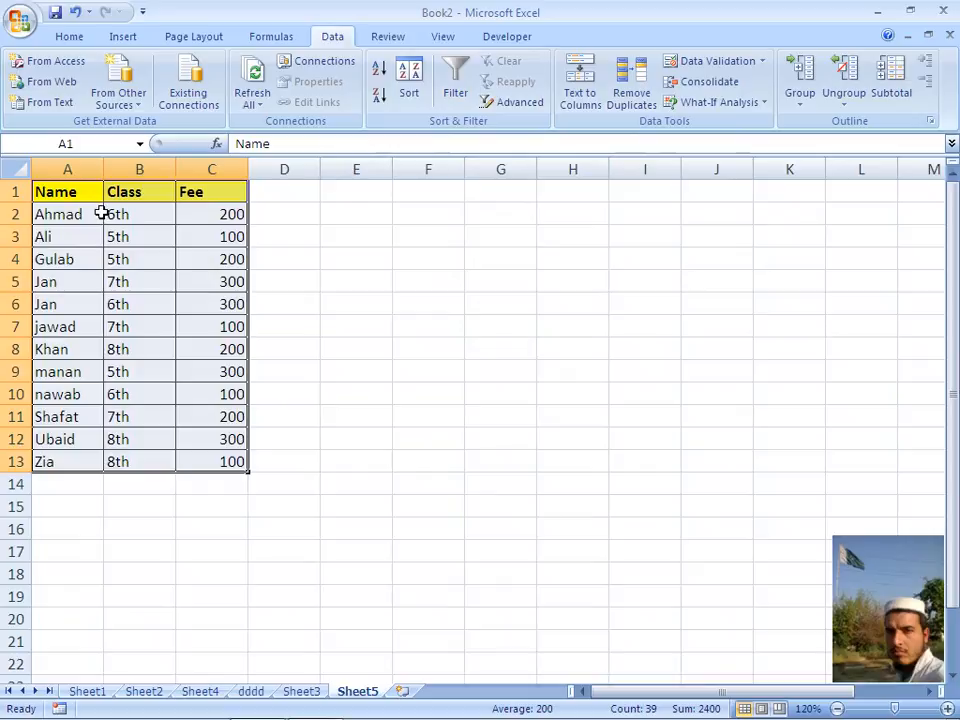
Copy the header row A1:C1 with Name, Class and Fee to F1:H1
left_click(77, 196)
key("shift+Right")
key("shift+Right")
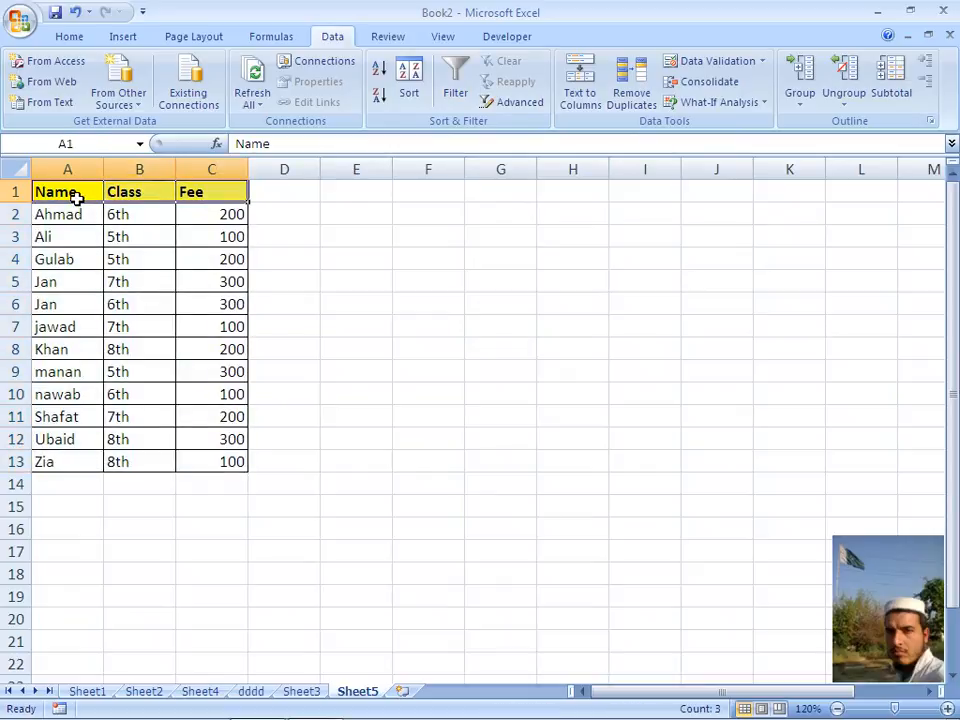
key("ctrl+c")
key("Right")
key("Right")
key("Right")
key("Right")
key("Right")
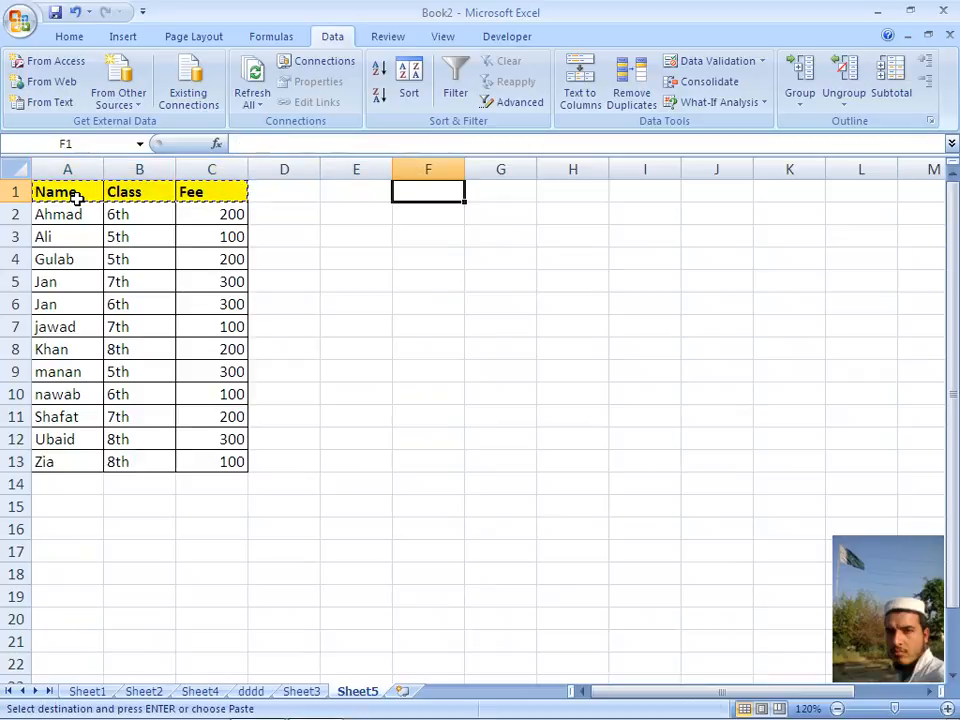
key("ctrl+v")
Paste a second copy of the headers into F4:H4
key("Down")
key("Down")
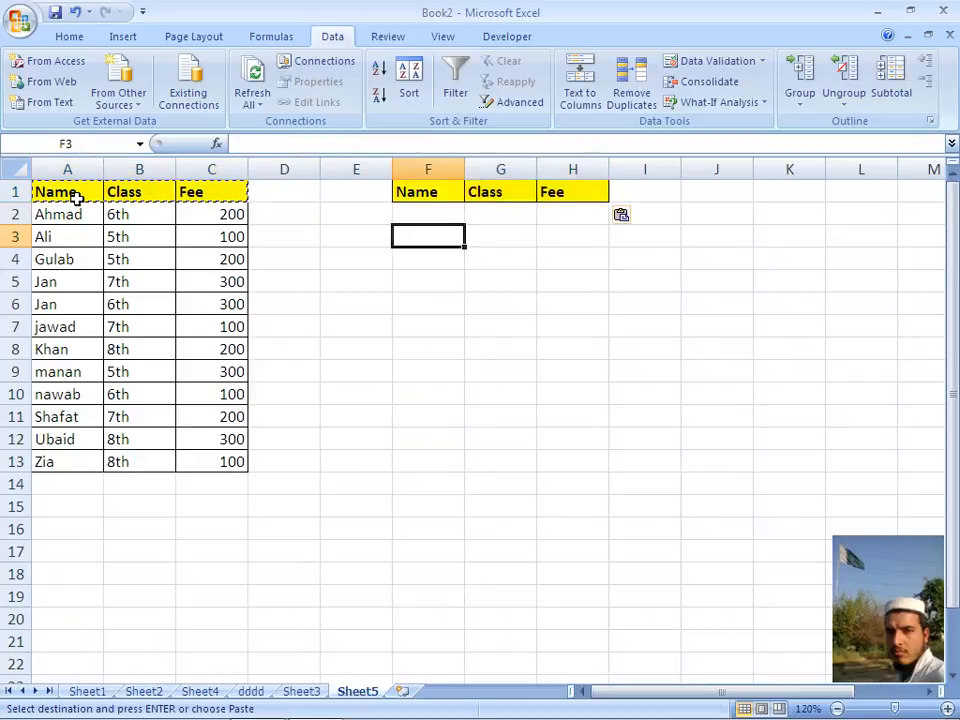
key("Down")
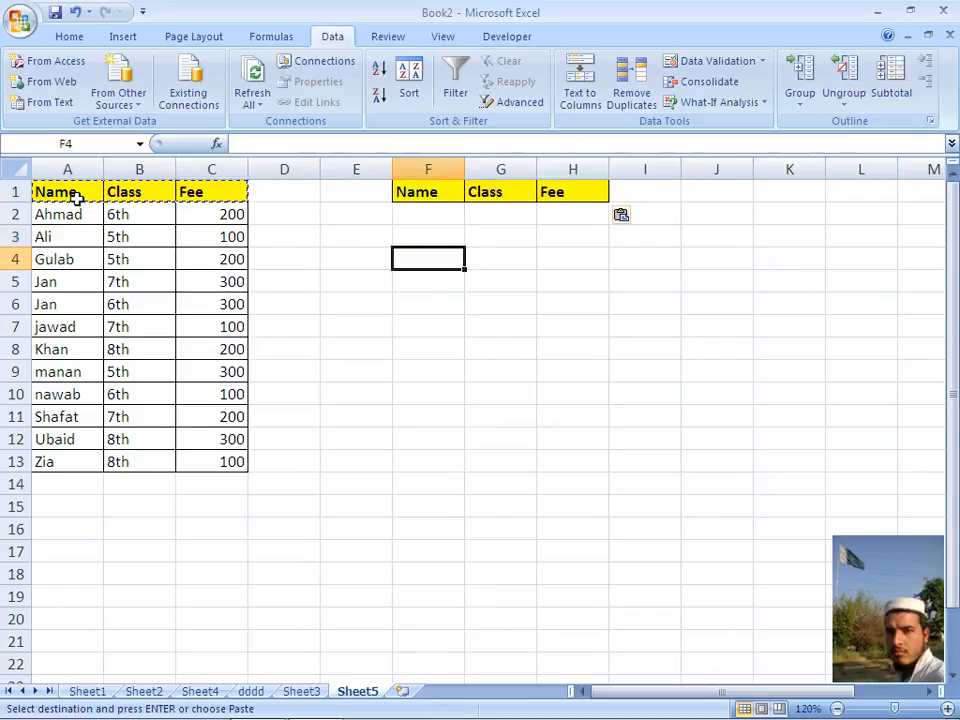
key("Return")
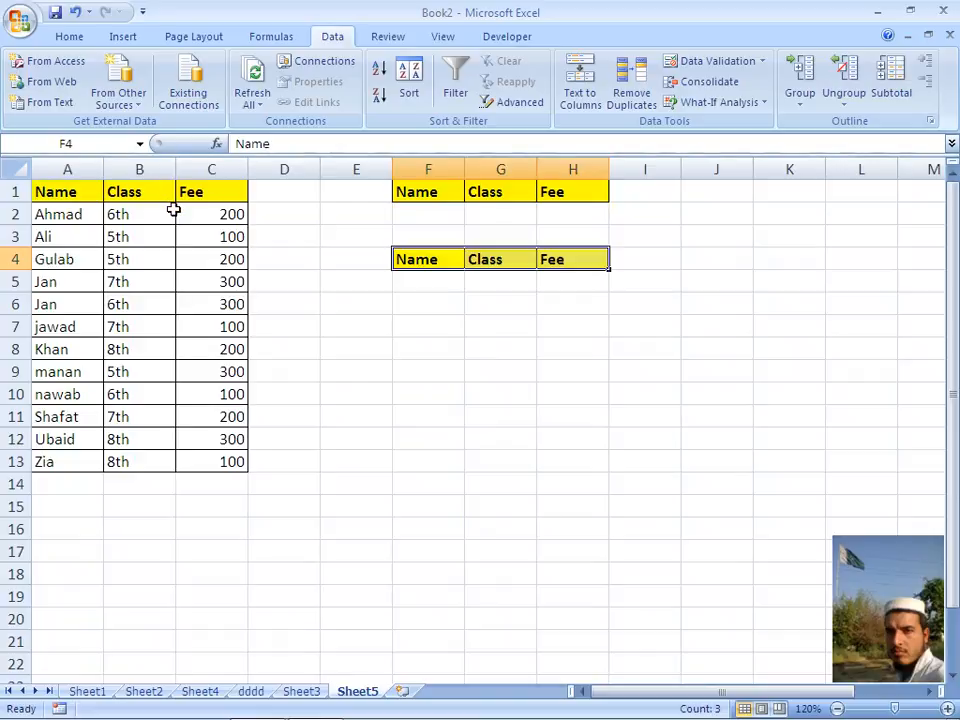
left_click(432, 208)
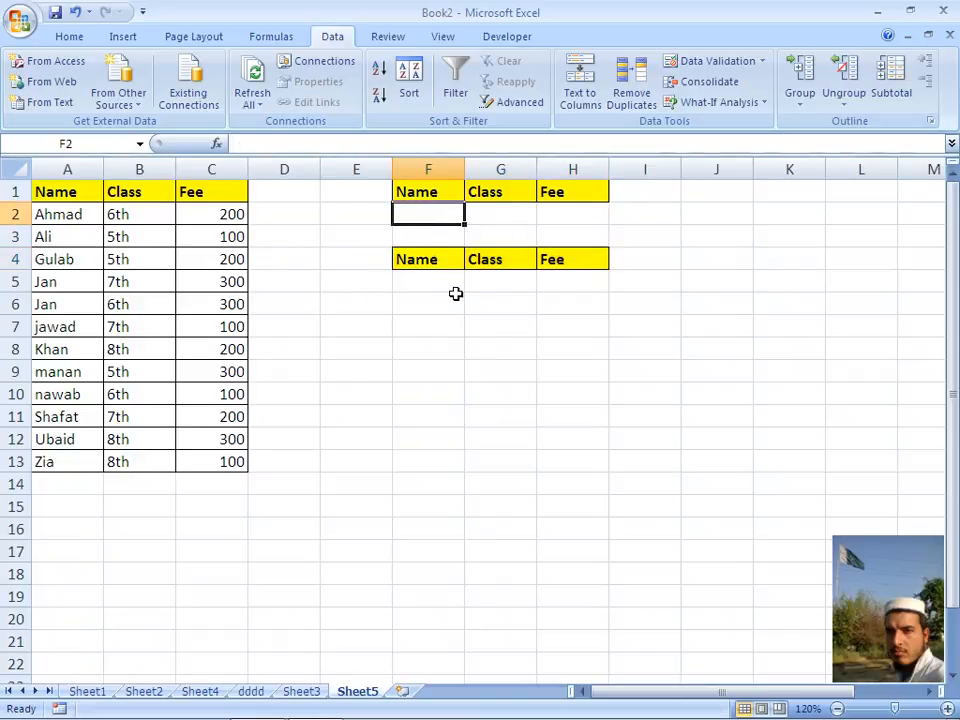
left_click(491, 286)
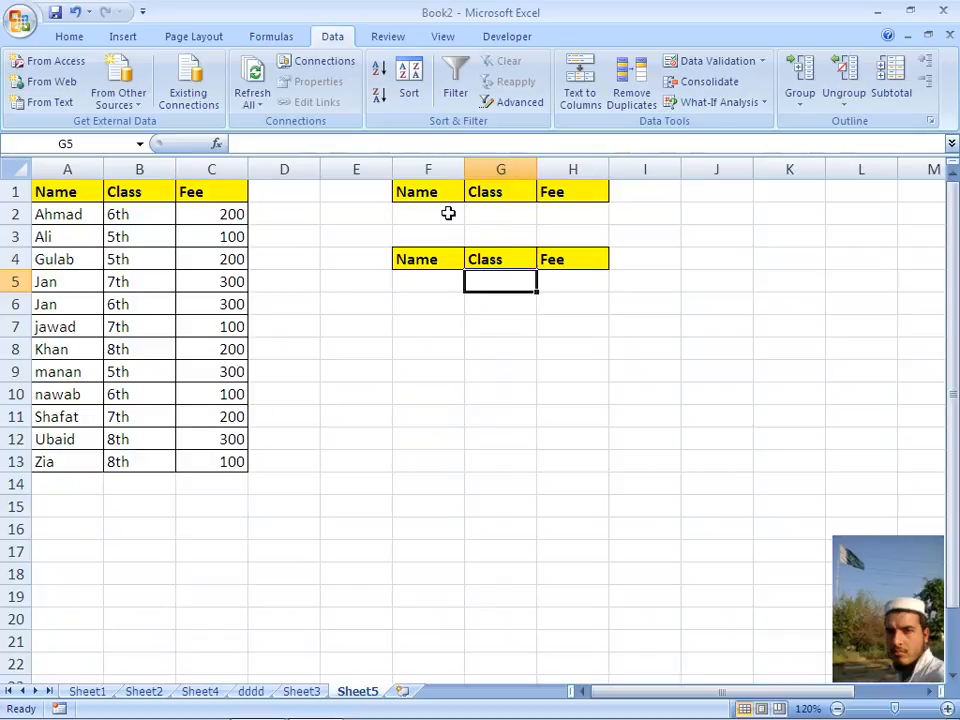
left_click(423, 287)
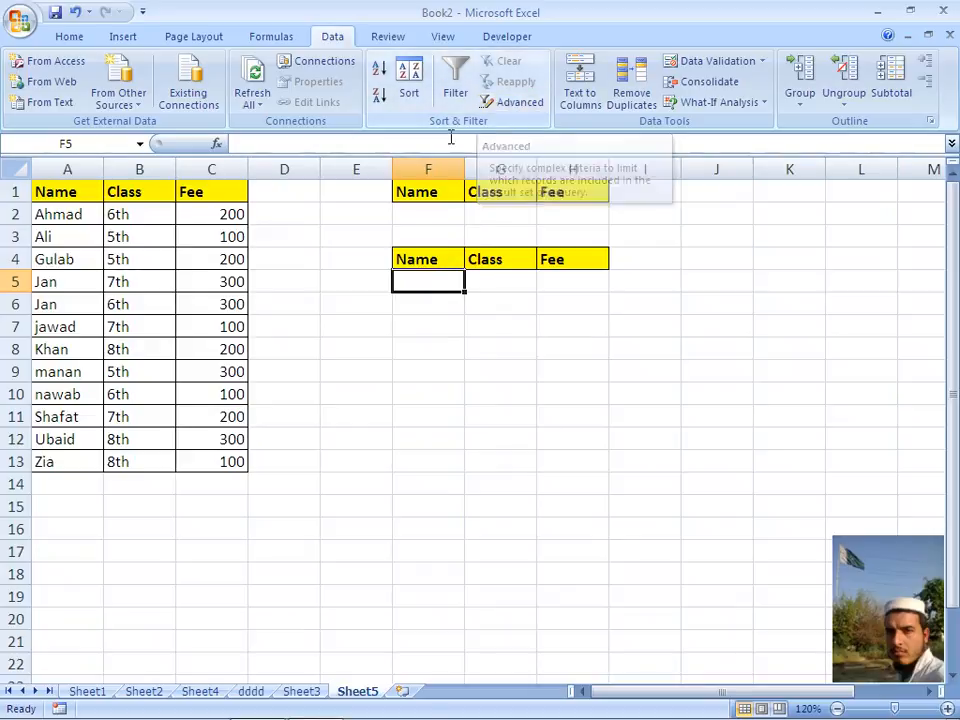
left_click(60, 230)
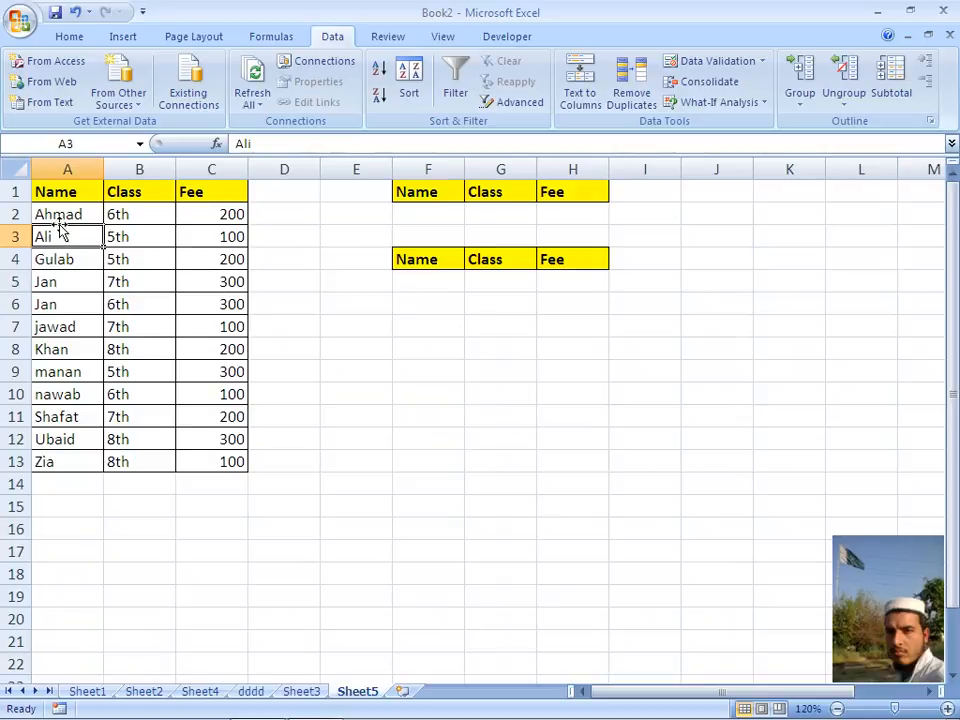
left_click(57, 214)
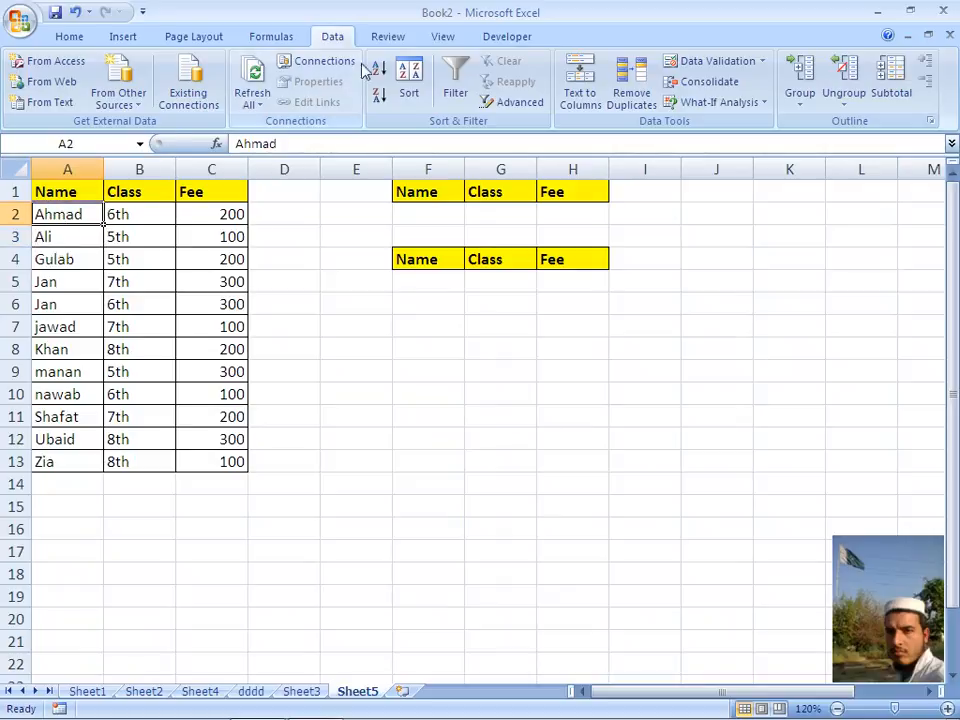
Set up an advanced filter of A1:C13 that copies to another location, using F1:H2 as the criteria range
left_click(507, 104)
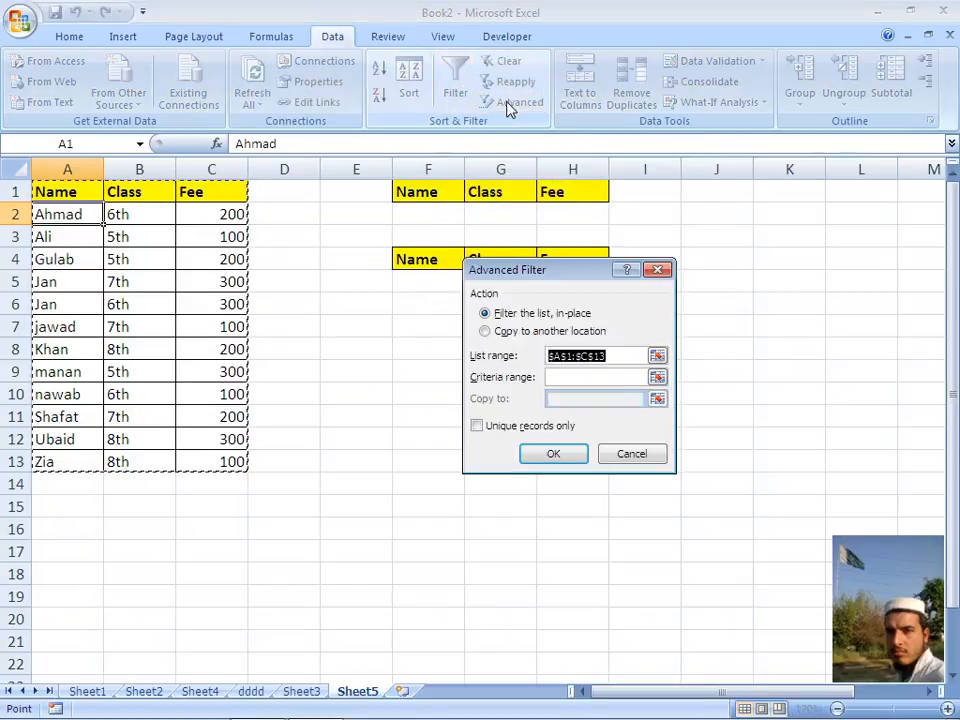
left_click(485, 331)
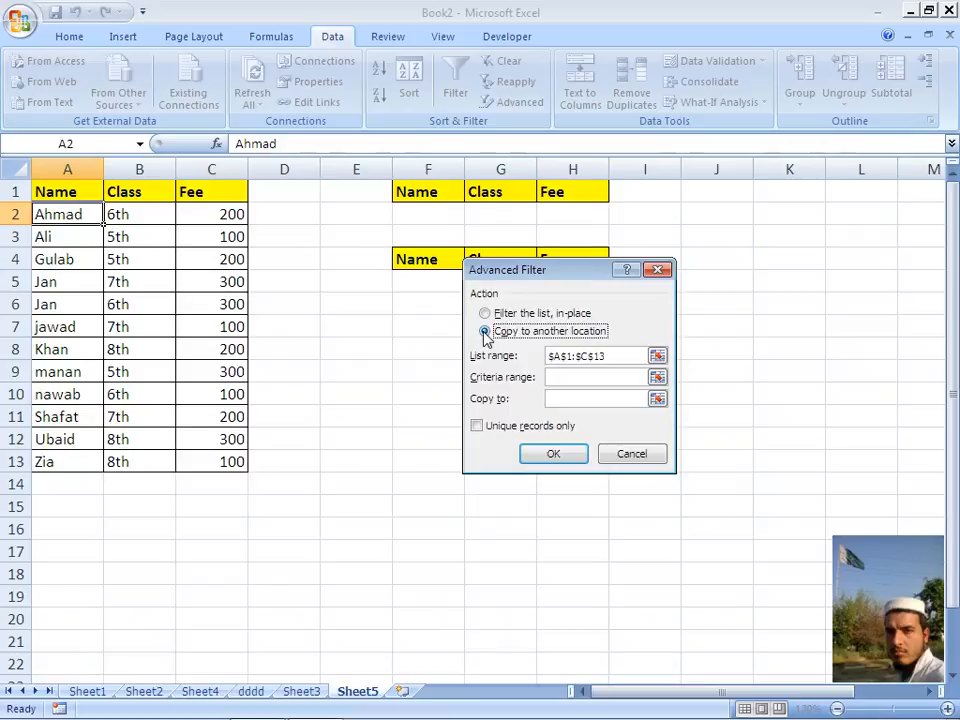
left_click(571, 357)
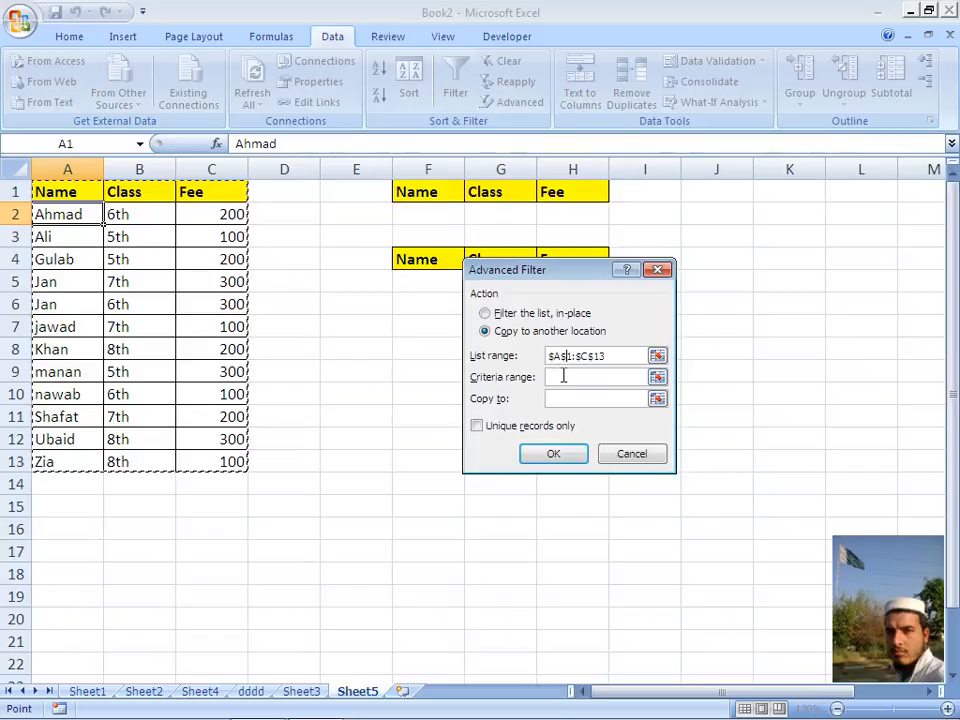
left_click(562, 377)
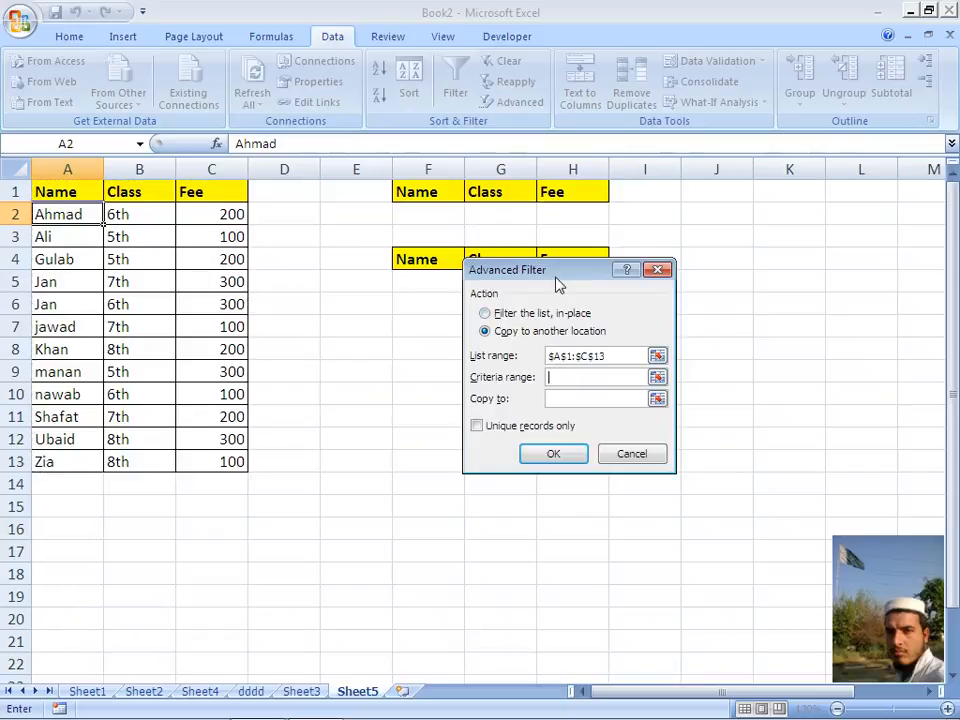
left_click_drag(556, 269, 515, 330)
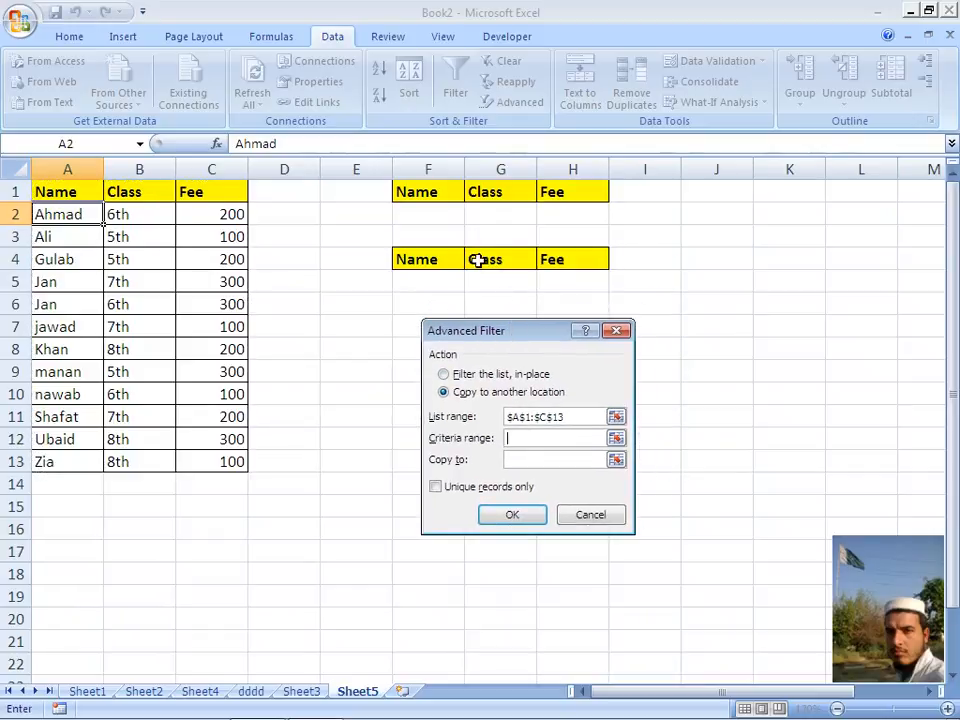
left_click_drag(430, 191, 555, 212)
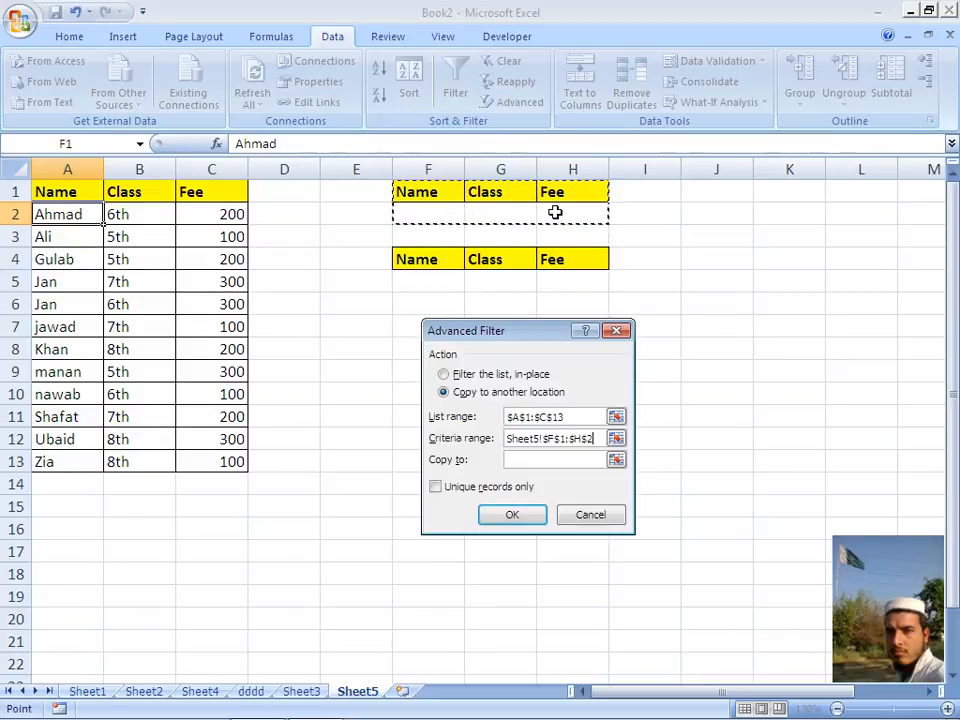
Set the advanced filter's destination to F4:H17 and run it
left_click(522, 460)
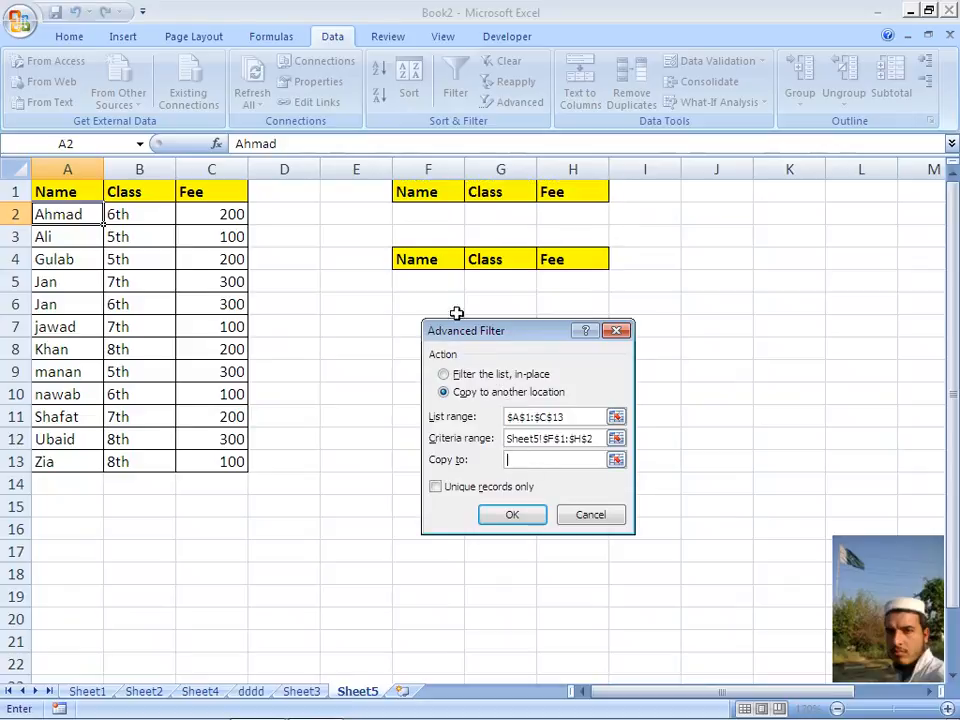
left_click_drag(424, 268, 480, 331)
left_click_drag(501, 388, 592, 547)
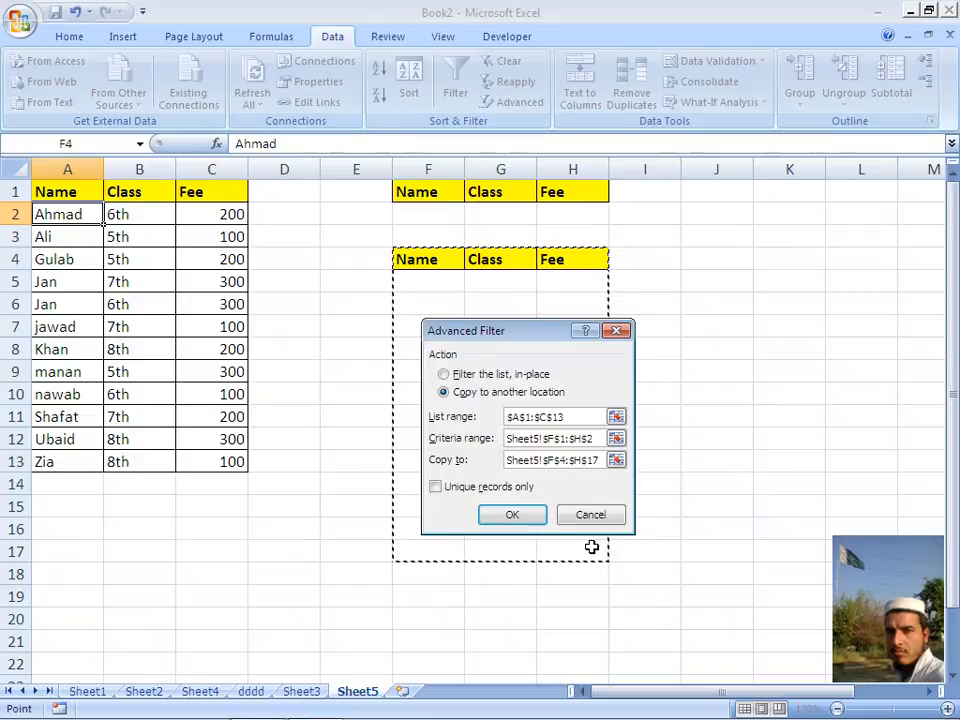
left_click(511, 515)
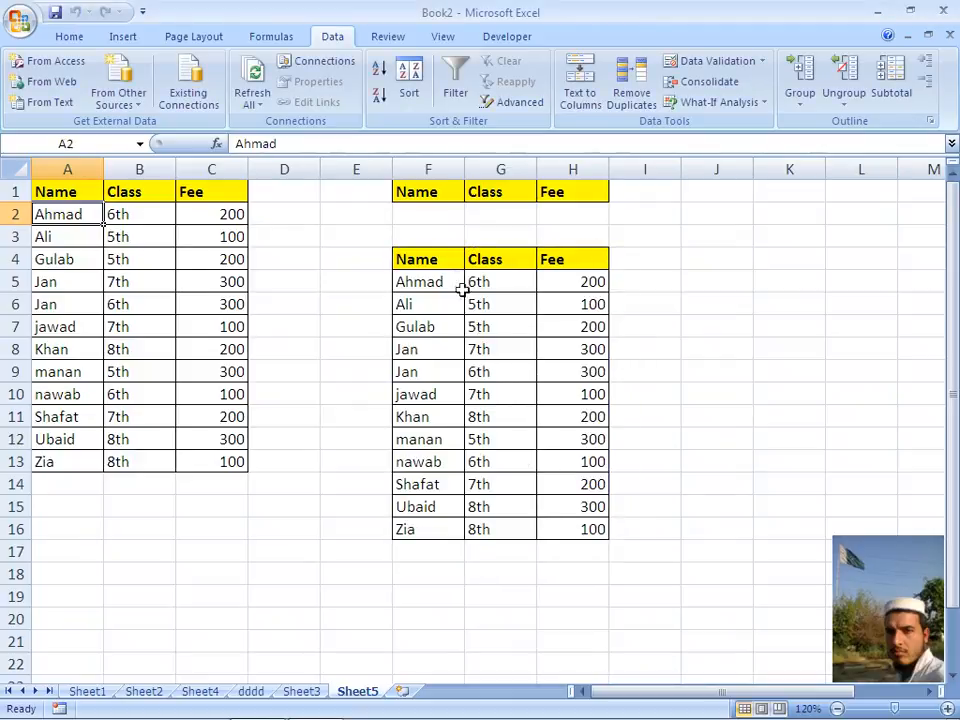
Enter the name from A3 as the criterion in F2 and run the advanced filter, copying matches to F4:H17
left_click(431, 210)
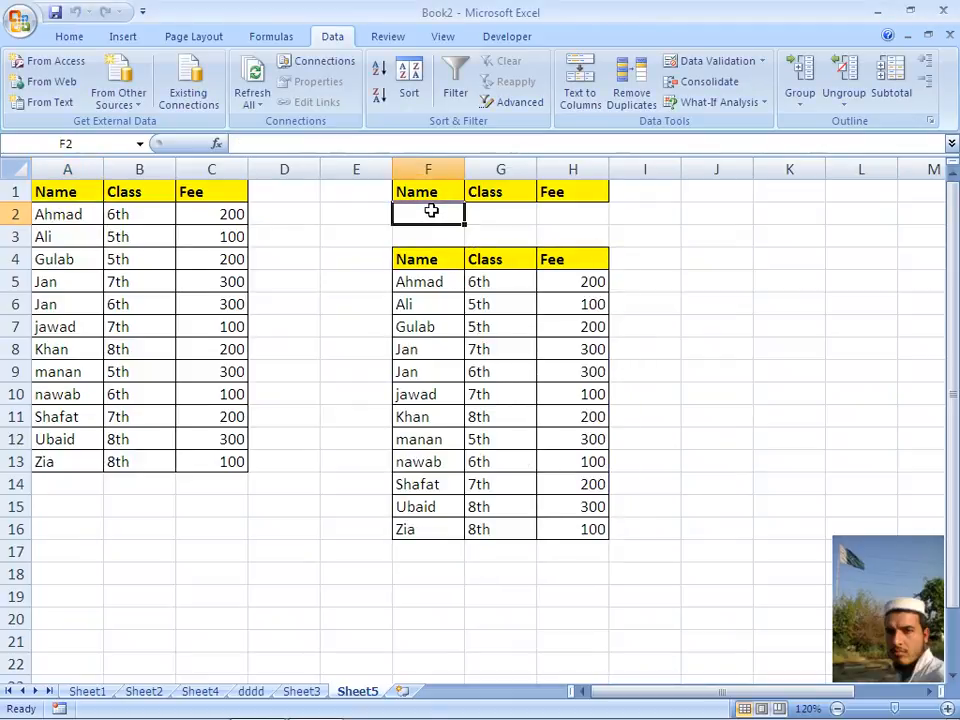
type("Ali")
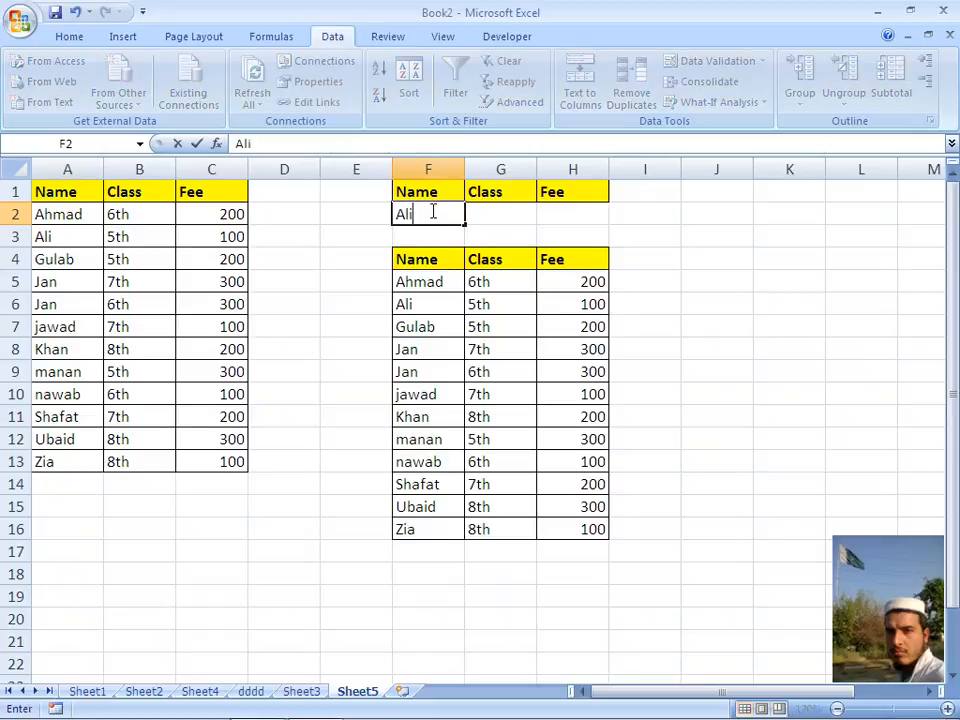
key("Tab")
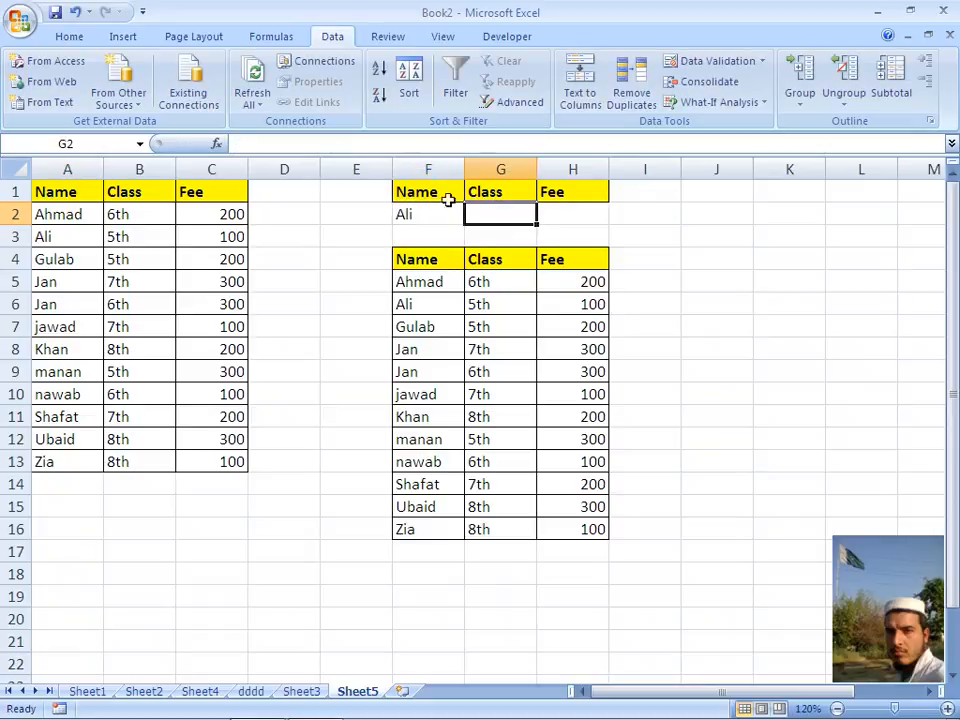
left_click(513, 104)
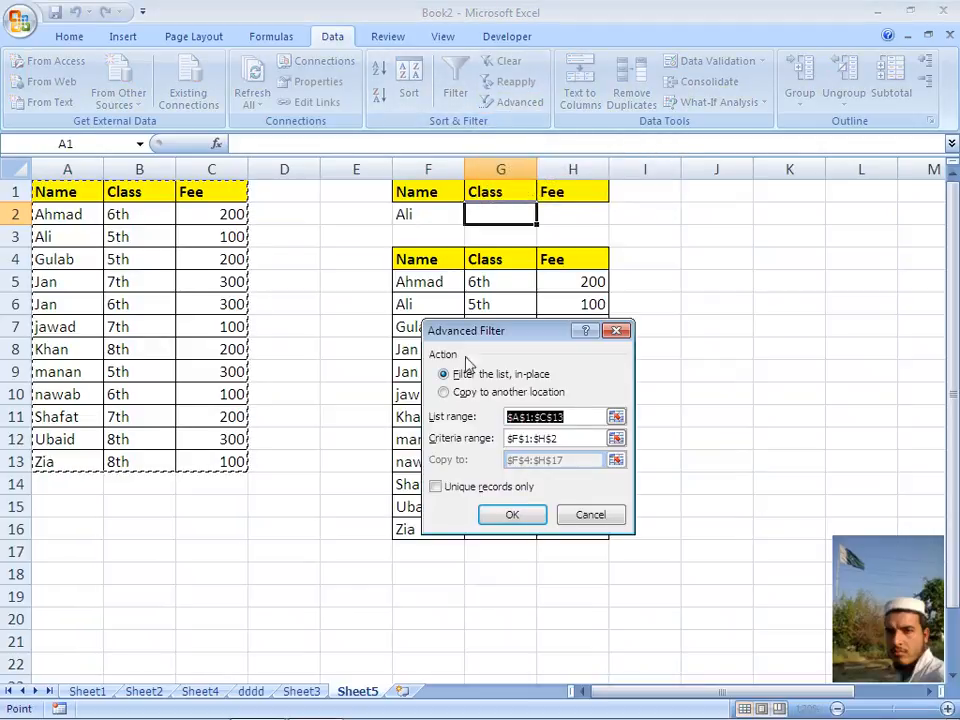
left_click(444, 392)
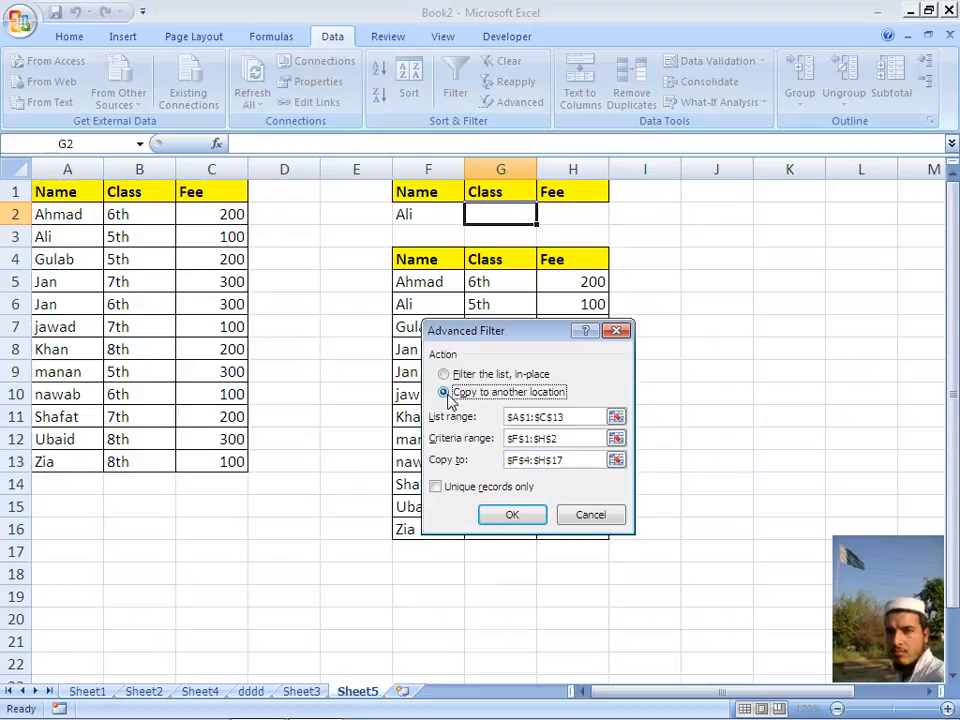
left_click(512, 516)
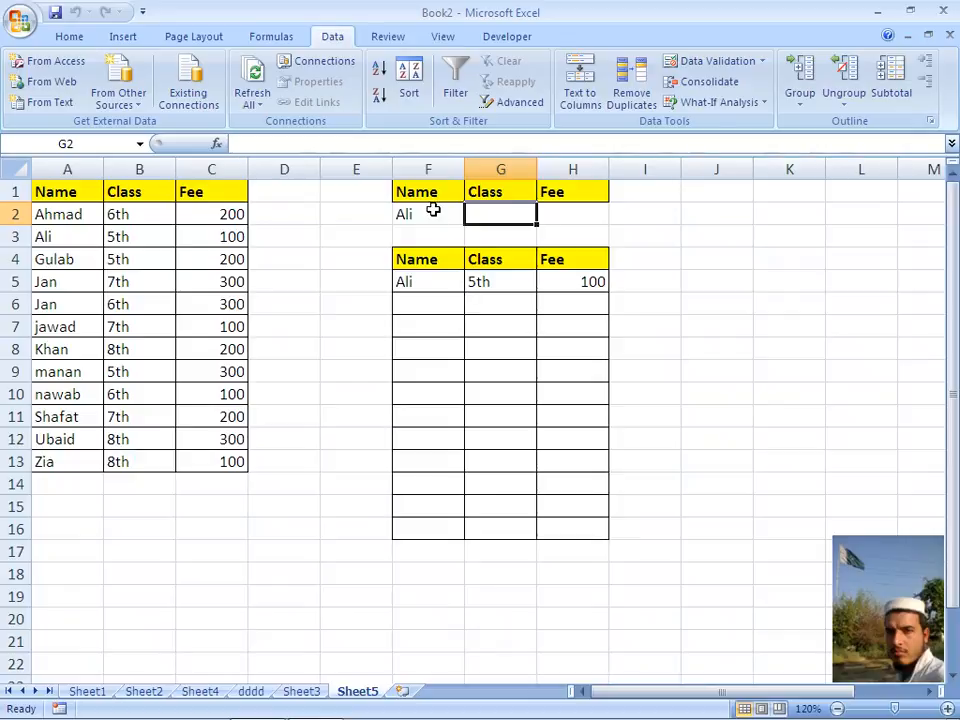
Replace the Name criterion with Class 6th in G2 and rerun the advanced filter, copying matches to F4:H17
left_click(433, 210)
key("Delete")
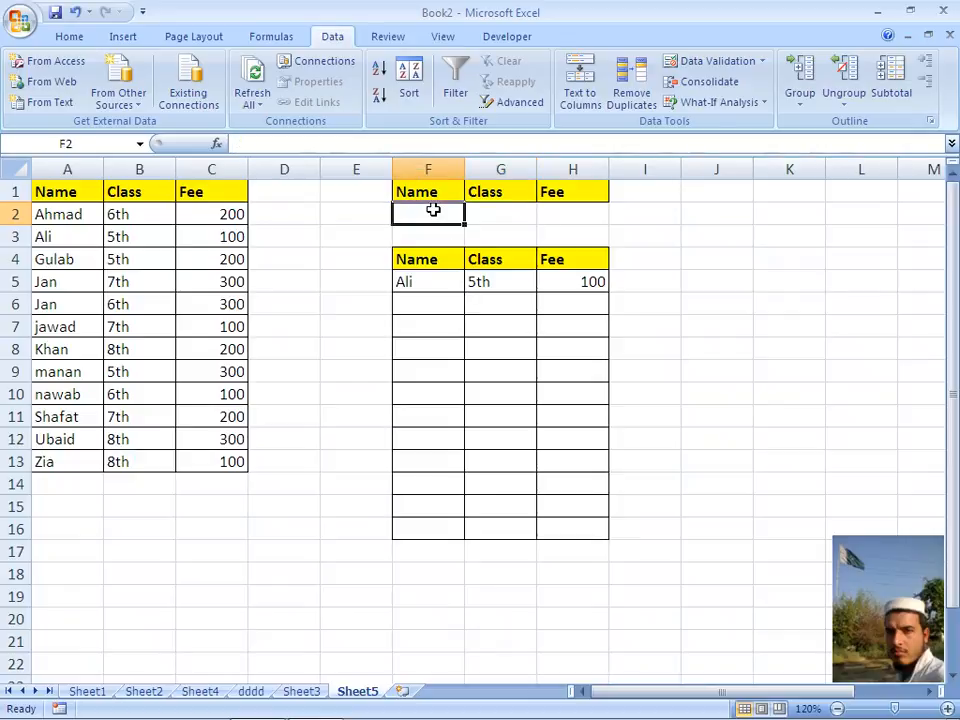
key("Right")
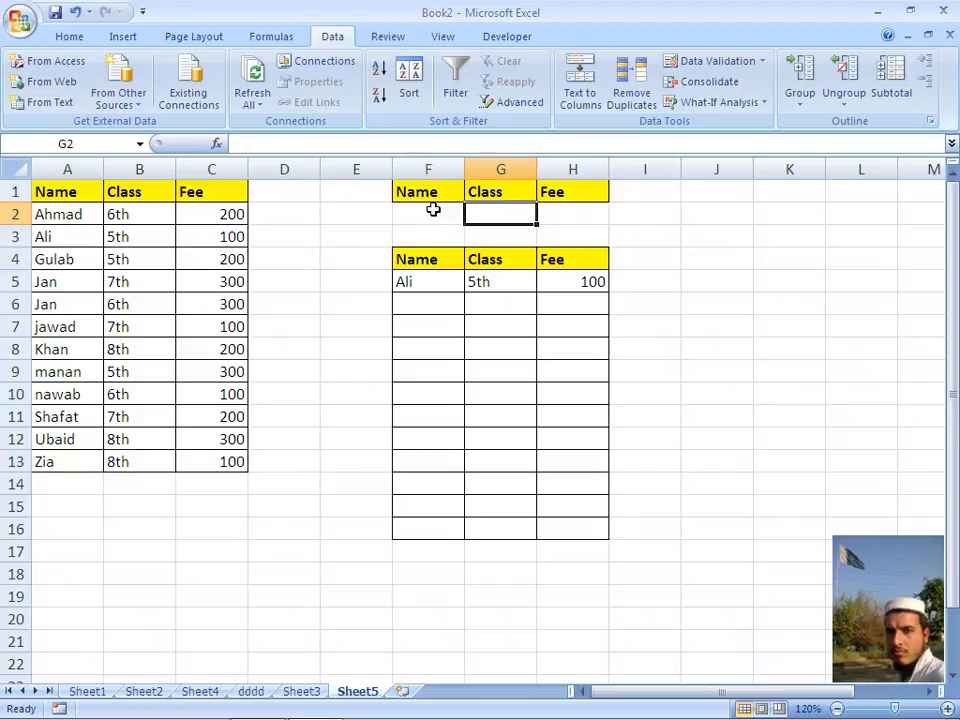
type("6th")
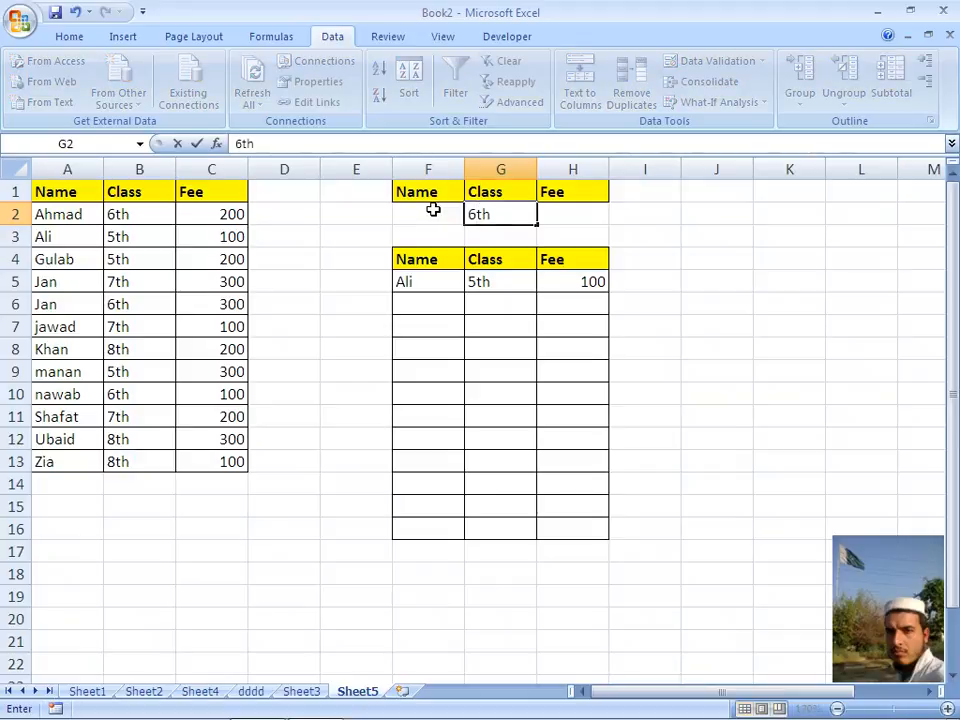
key("Return")
key("Up")
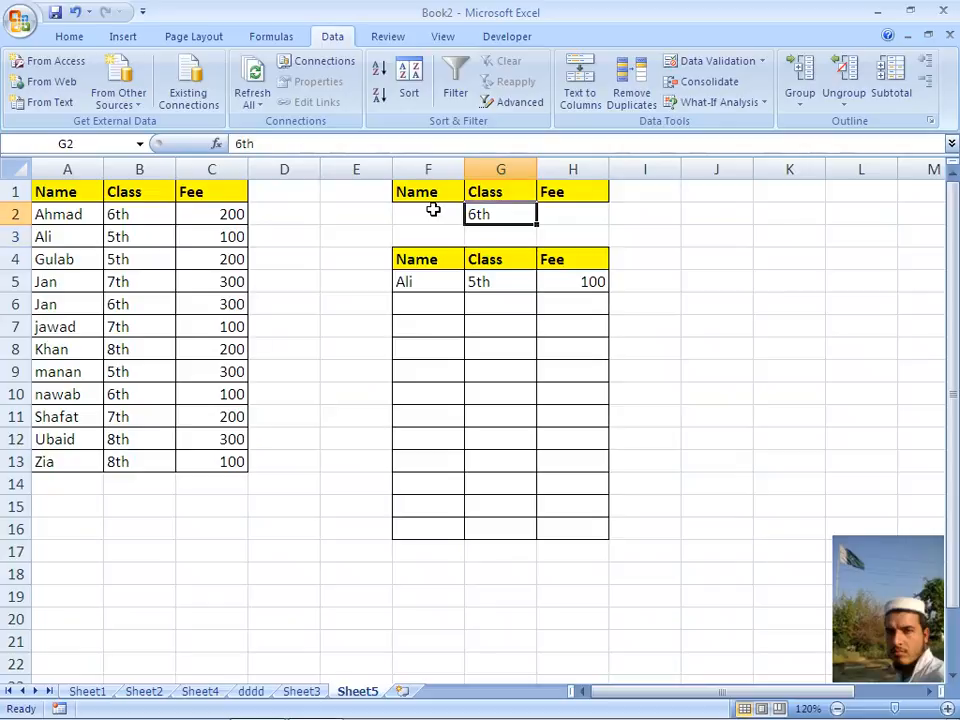
left_click(520, 103)
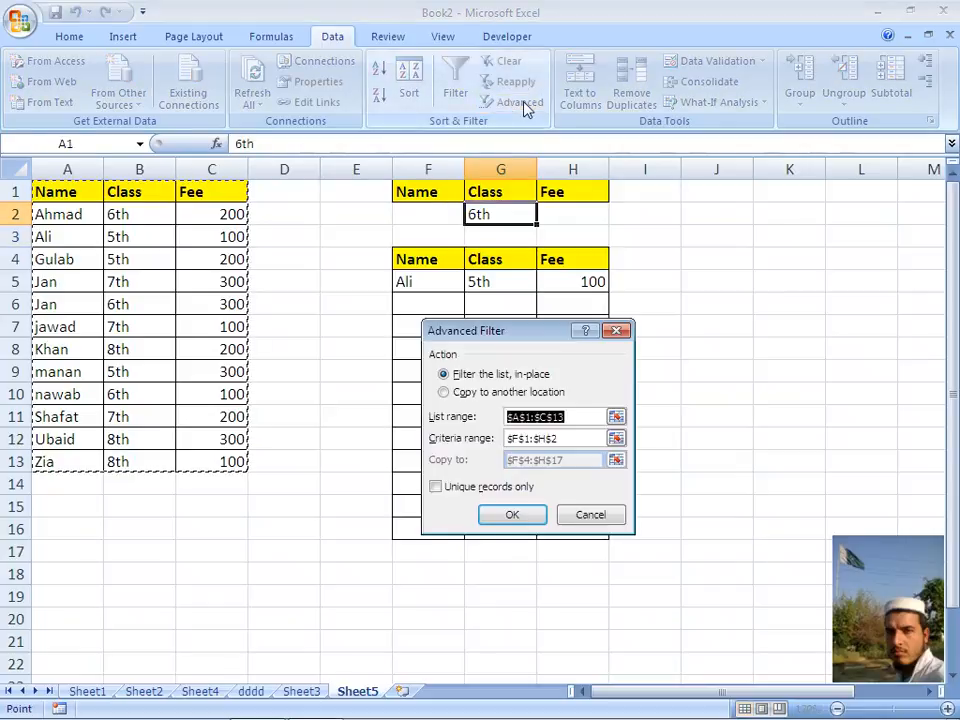
left_click(443, 392)
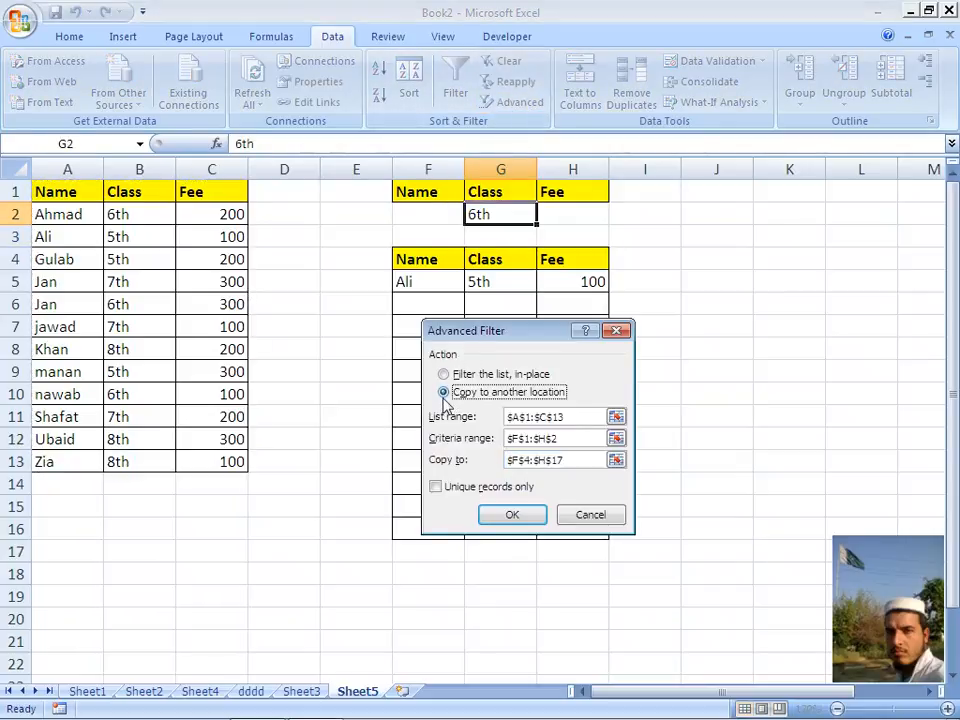
left_click(510, 515)
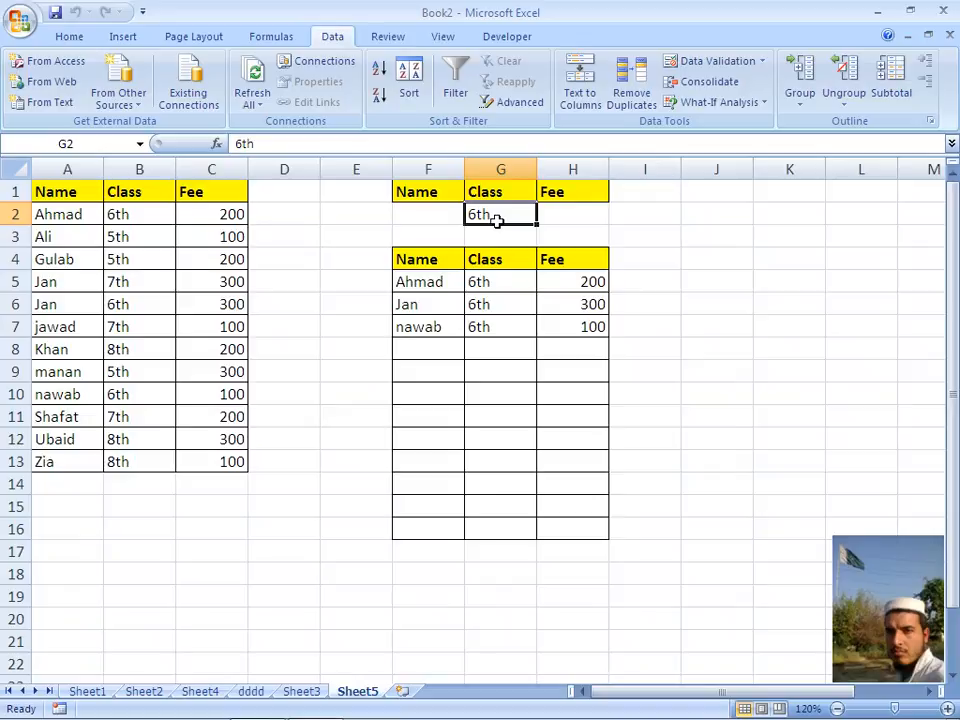
Replace the Class criterion with Fee 300 in H2 and rerun the advanced filter, copying matches to F4:H17
key("Delete")
key("Right")
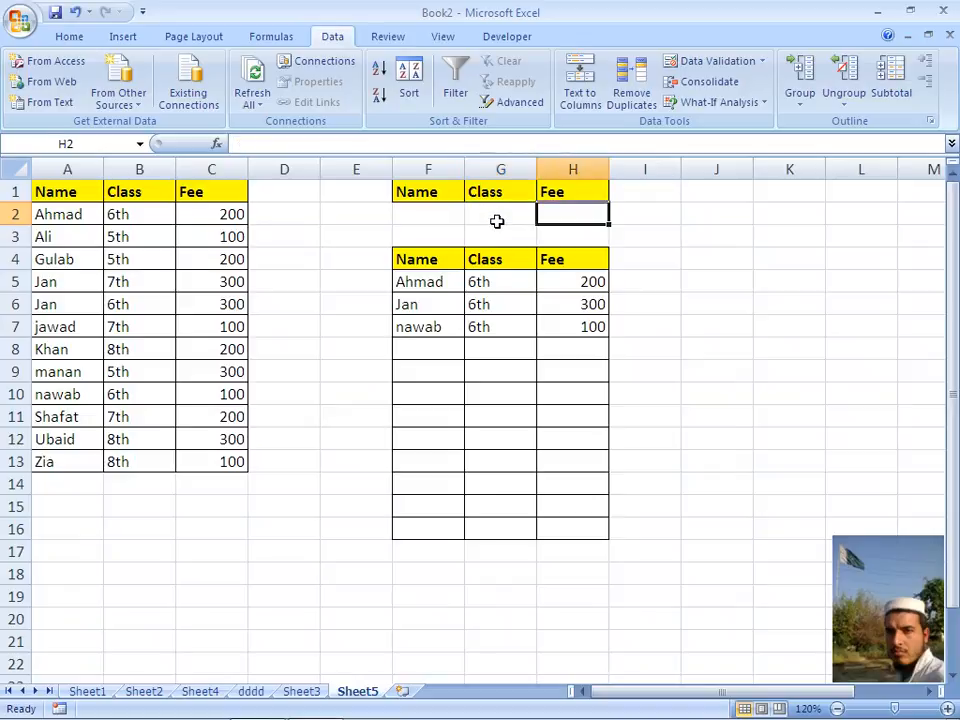
type("300")
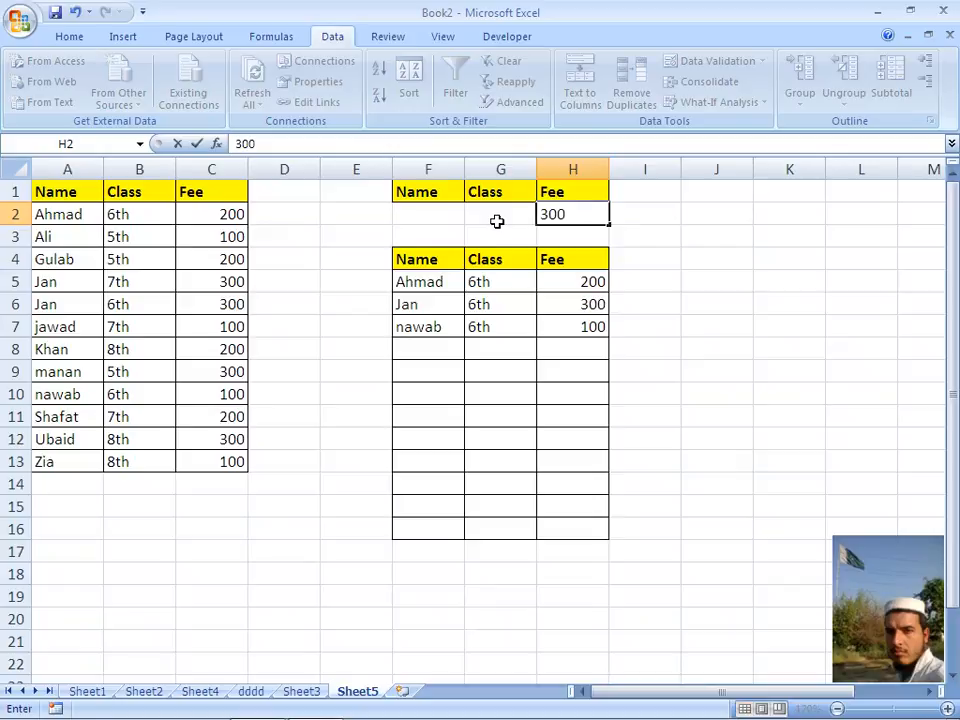
key("ctrl+Return")
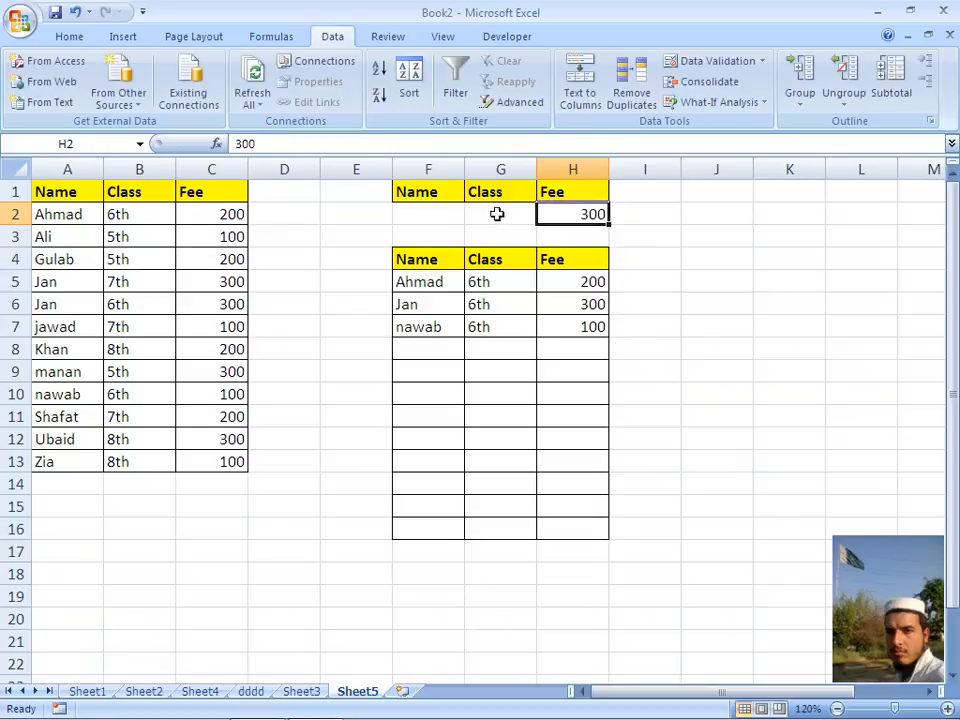
left_click(531, 104)
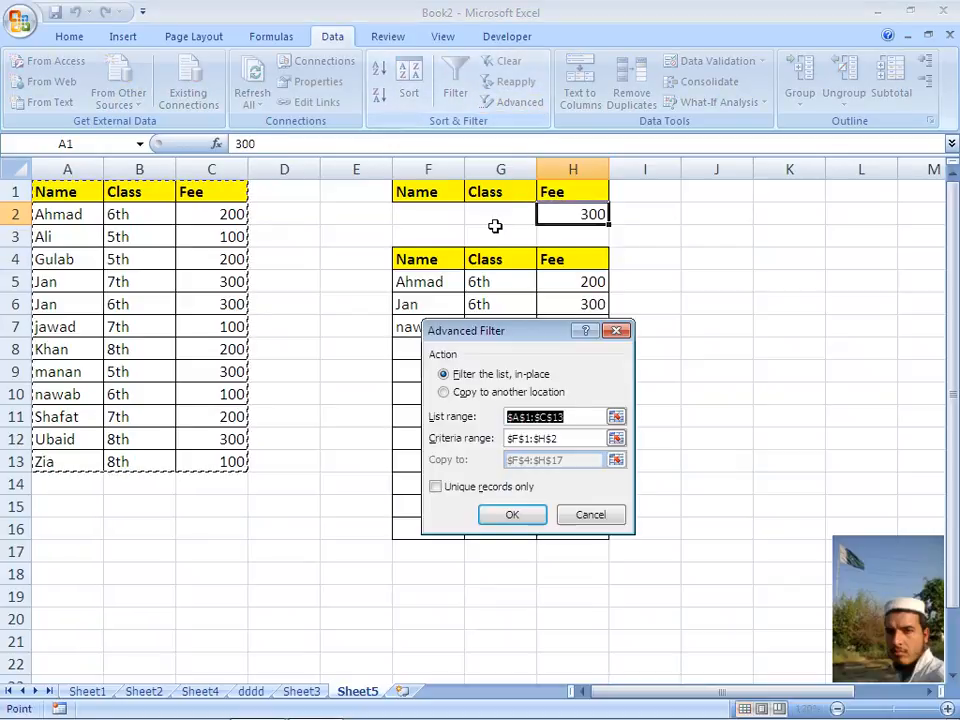
left_click(443, 392)
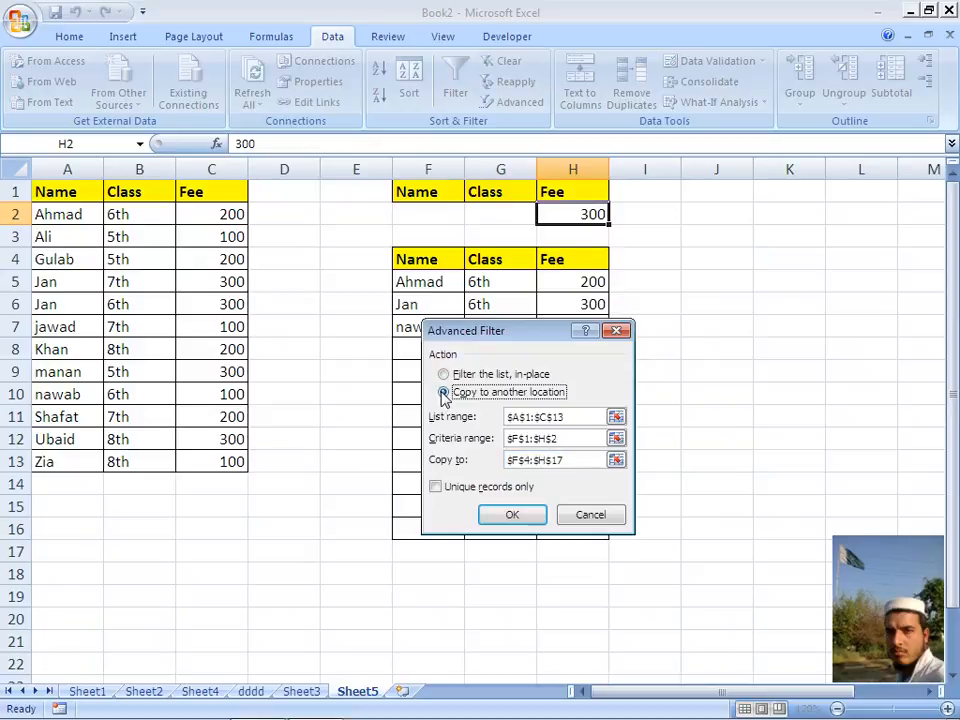
left_click(512, 515)
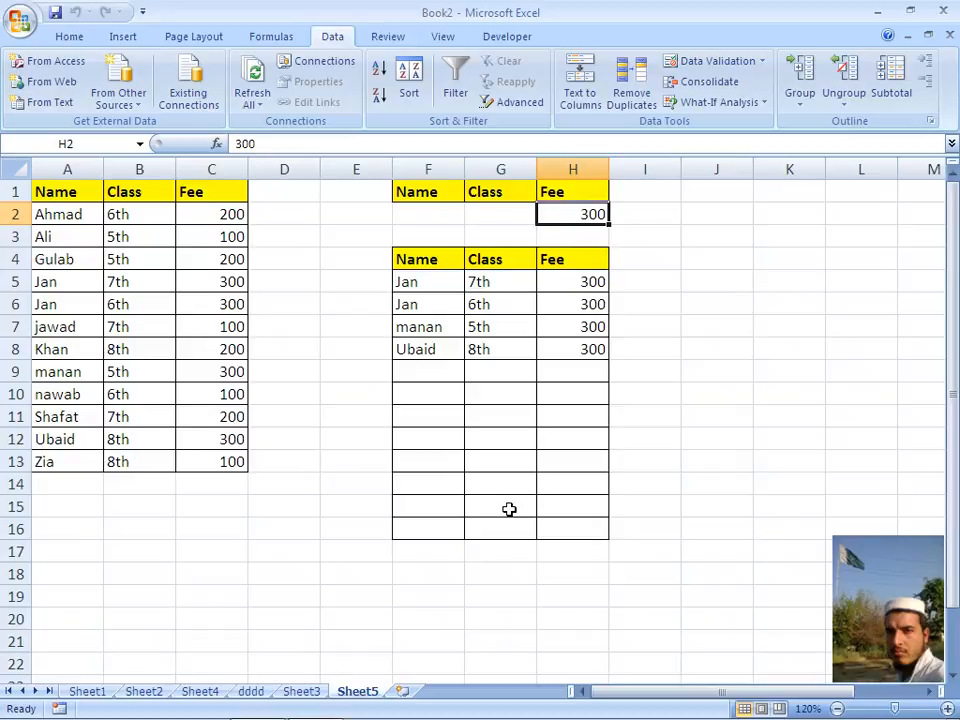
Clear the Fee criterion in H2 and delete the headers and filtered results in F4:H18
key("Delete")
key("Down")
key("Down")
key("Left")
key("Down")
key("Left")
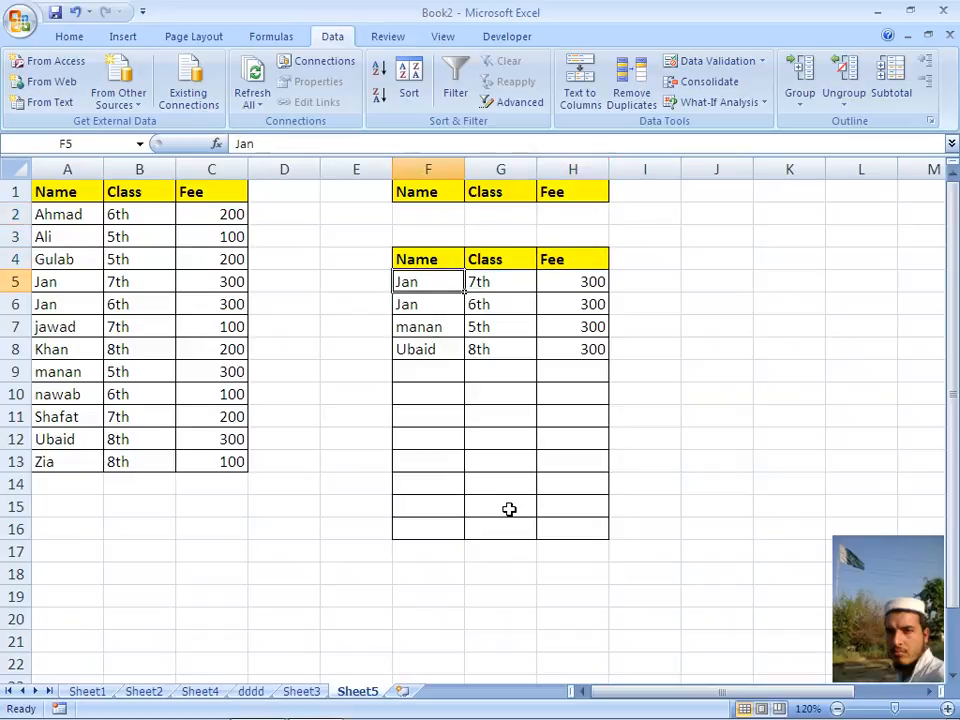
key("shift+Right")
key("shift+Right")
key("shift+Down")
key("shift+Down")
key("Up")
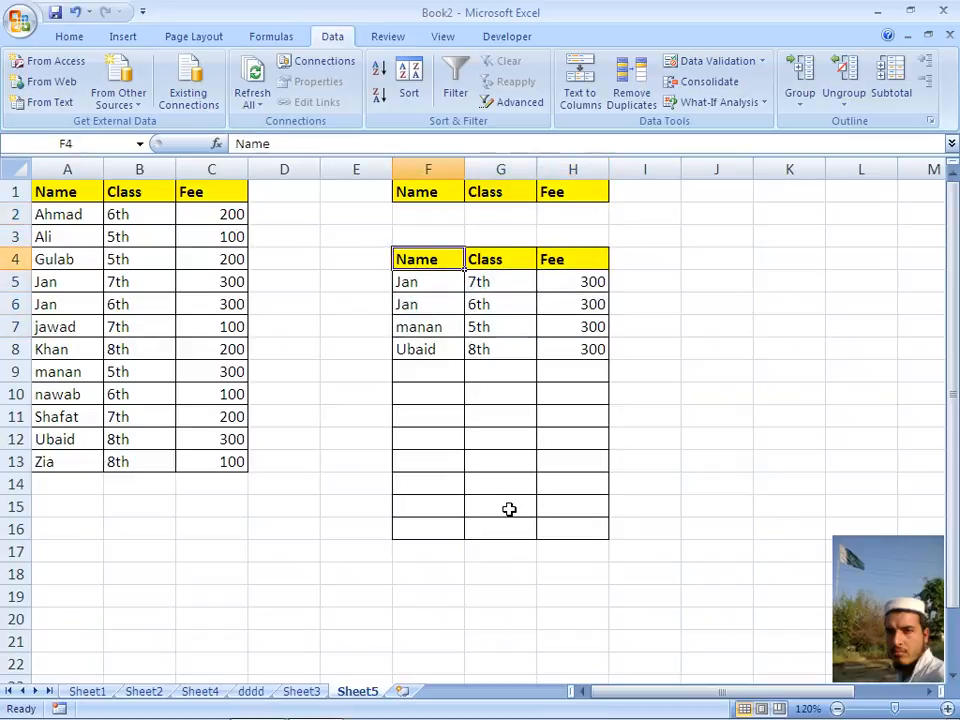
key("shift+Right")
key("shift+Right")
key("shift+Right")
key("shift+Down")
key("shift+Down")
key("shift+Down")
key("shift+Down")
key("shift+Down")
key("shift+Down")
key("shift+Down")
key("shift+Down")
key("shift+Down")
key("shift+Down")
key("shift+Down")
key("shift+Down")
key("shift+Down")
key("shift+Down")
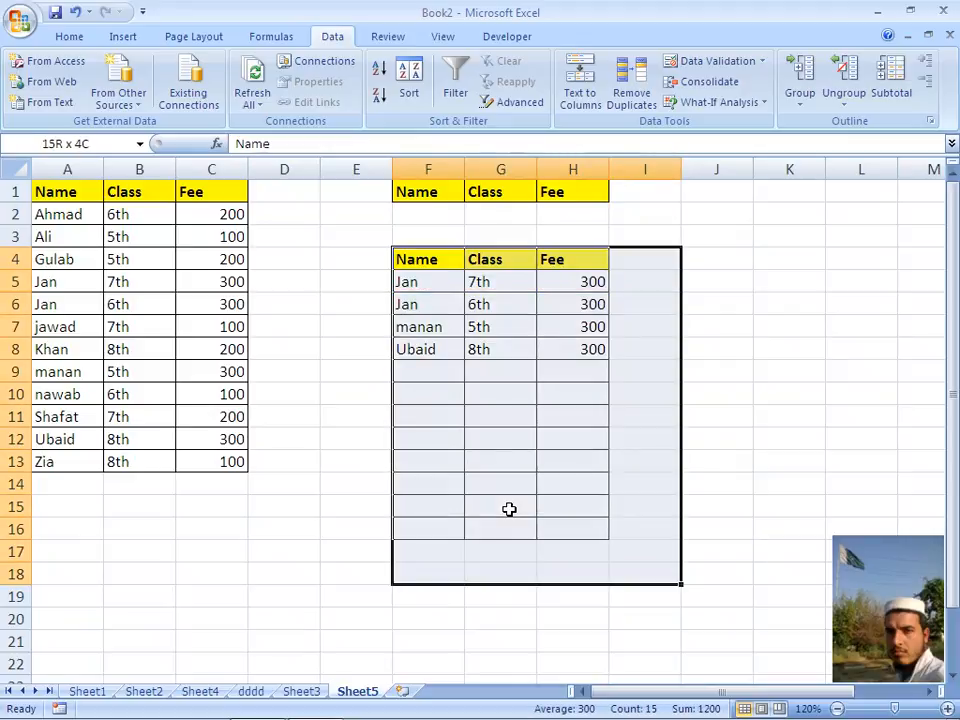
key("shift+Left")
key("shift+Left")
key("shift+Right")
key("Delete")
type("=")
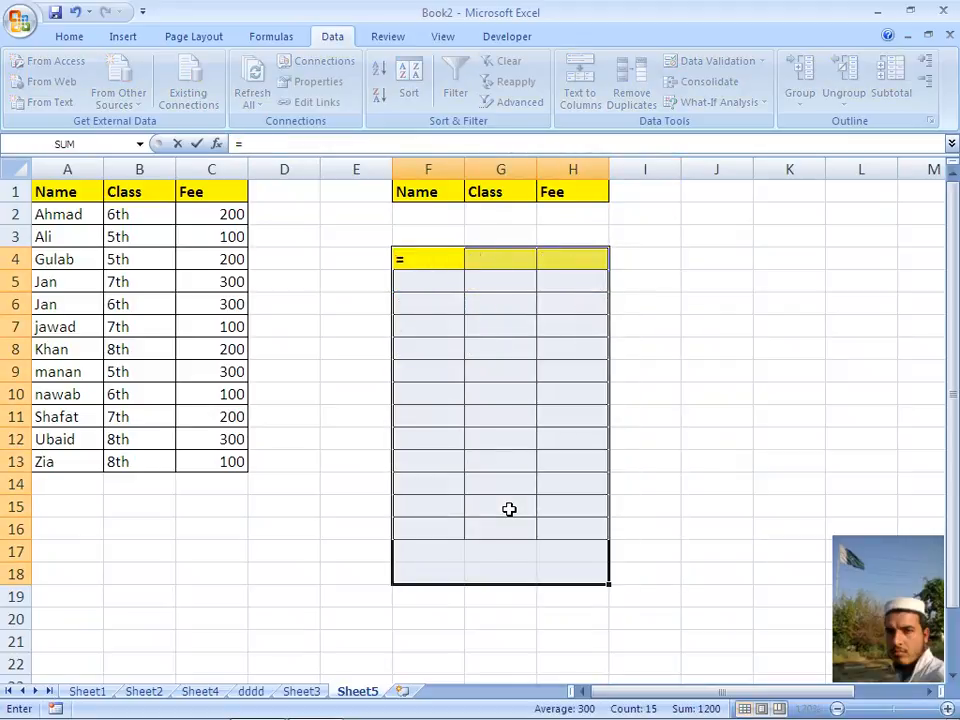
key("Escape")
key("Up")
key("Up")
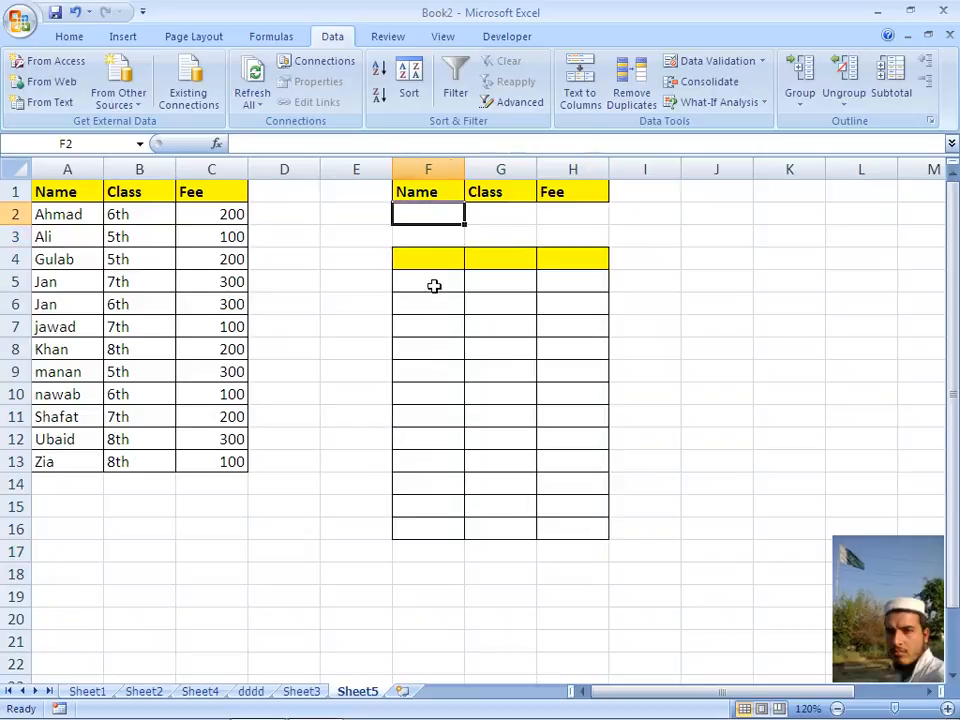
Start recording a macro named Filter, stored in this workbook
left_click(505, 40)
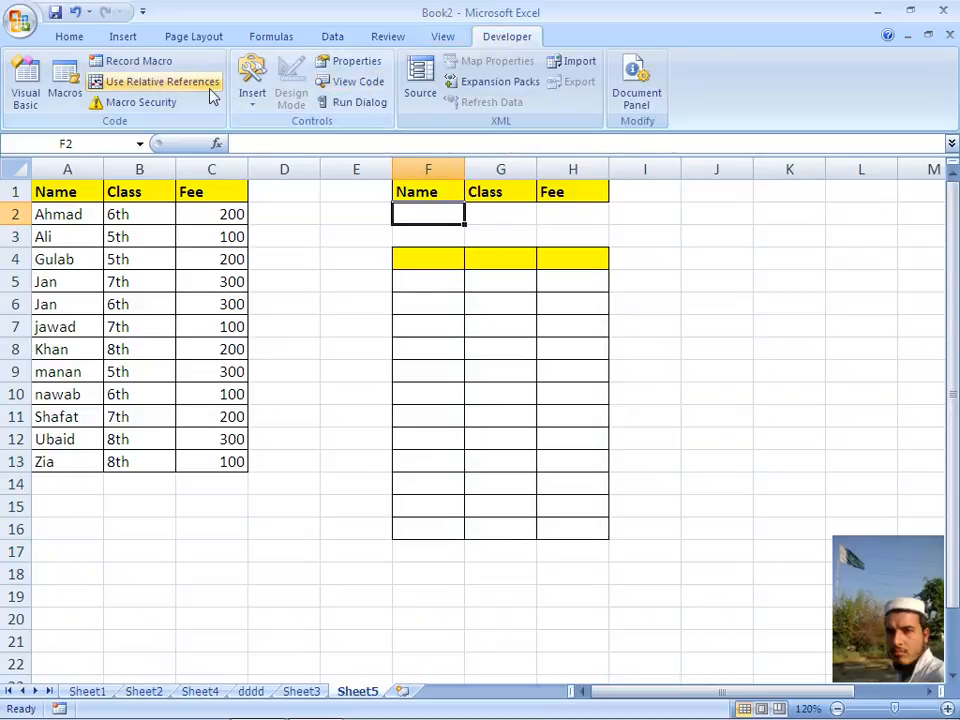
left_click(139, 62)
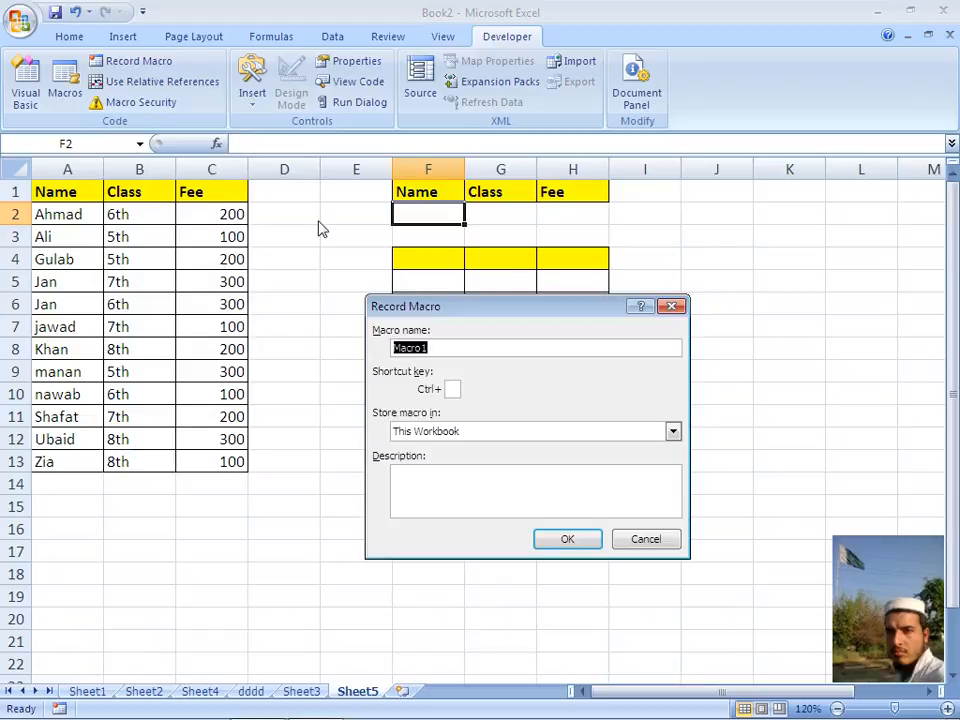
type("Filter")
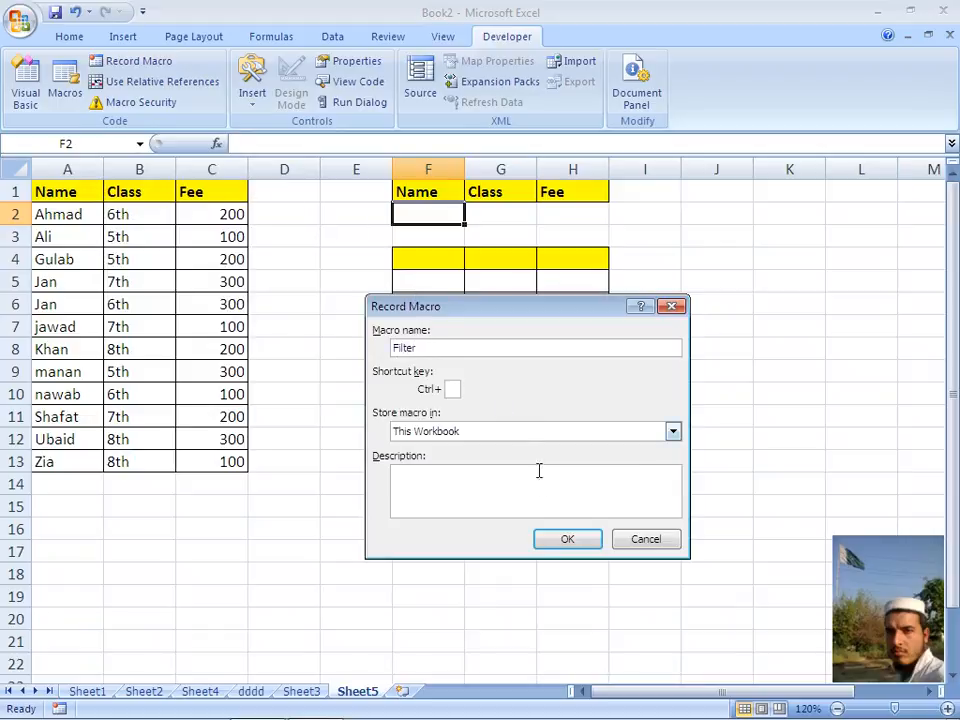
left_click(567, 541)
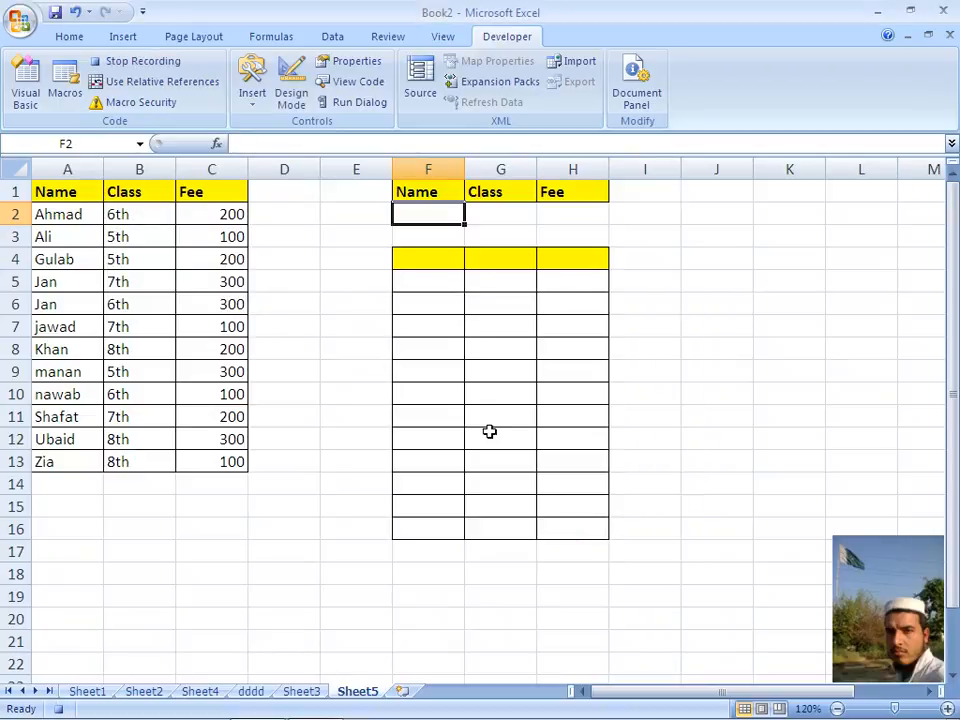
Copy the Name, Class and Fee headers from A1:C1 and paste them into F1:H1
left_click(52, 208)
key("Up")
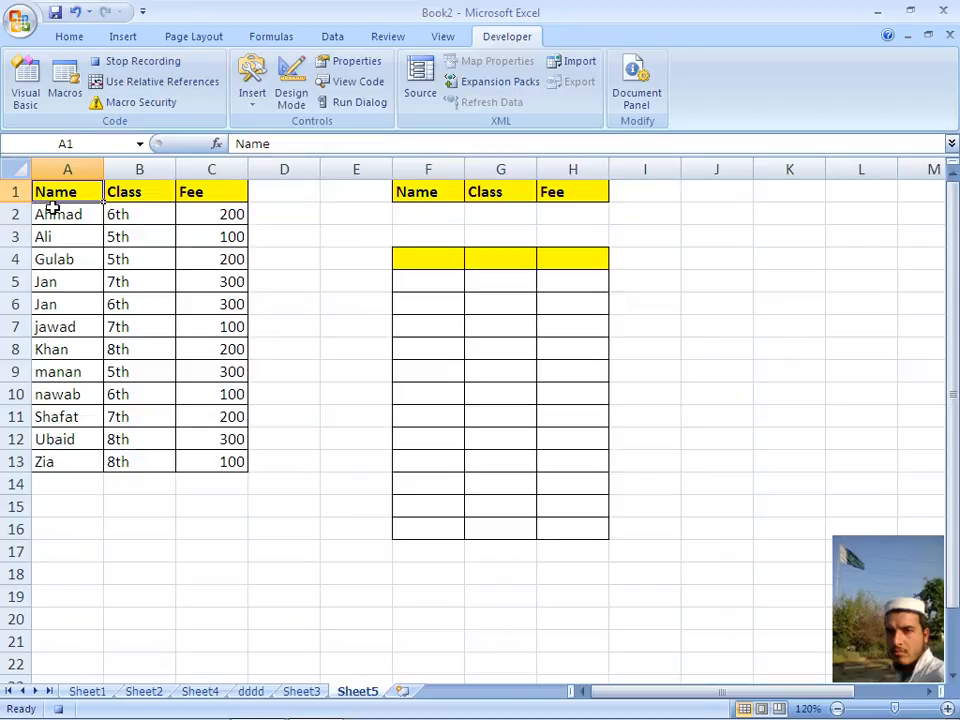
key("shift+Right")
key("shift+Right")
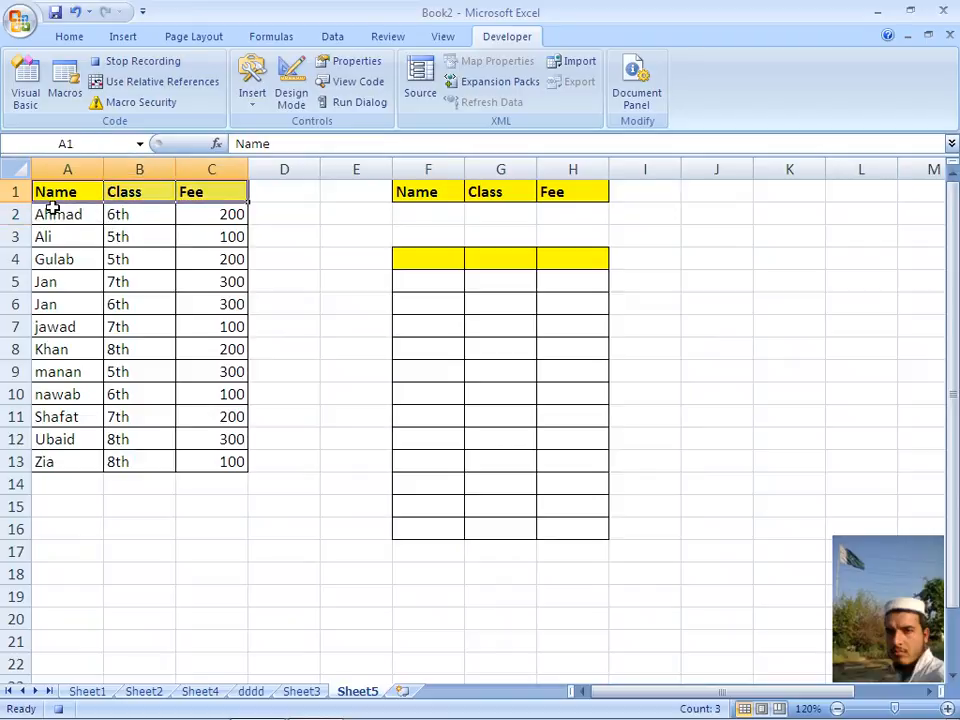
key("ctrl+c")
key("Right")
key("Right")
key("Right")
key("Right")
key("Right")
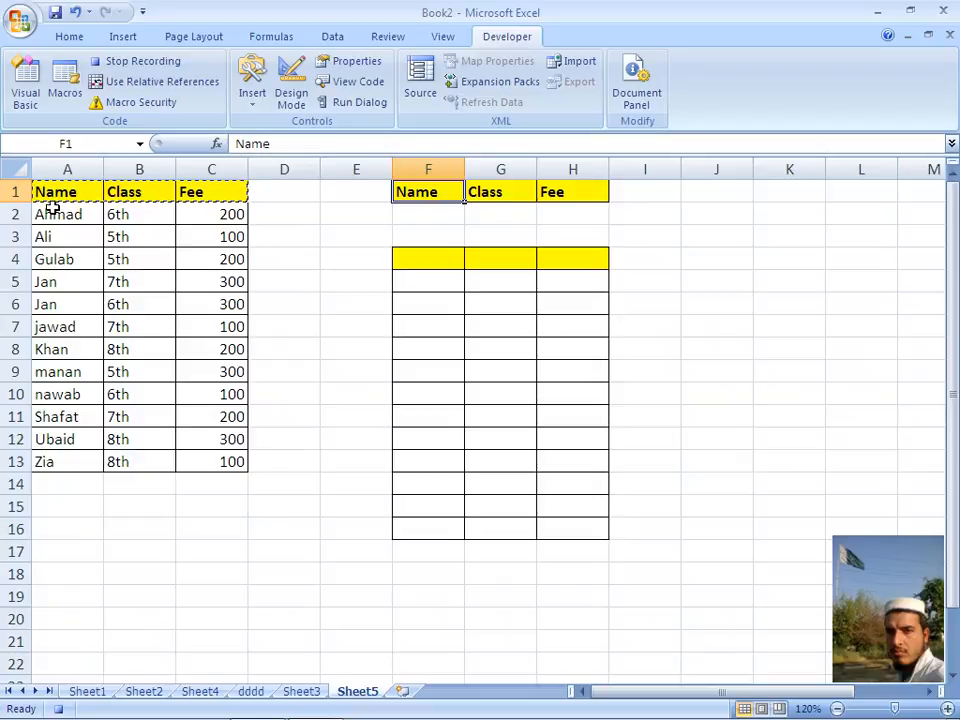
key("ctrl+v")
Paste the copied headers into F4:H4 as the header row of the results table
key("Down")
key("Down")
key("Down")
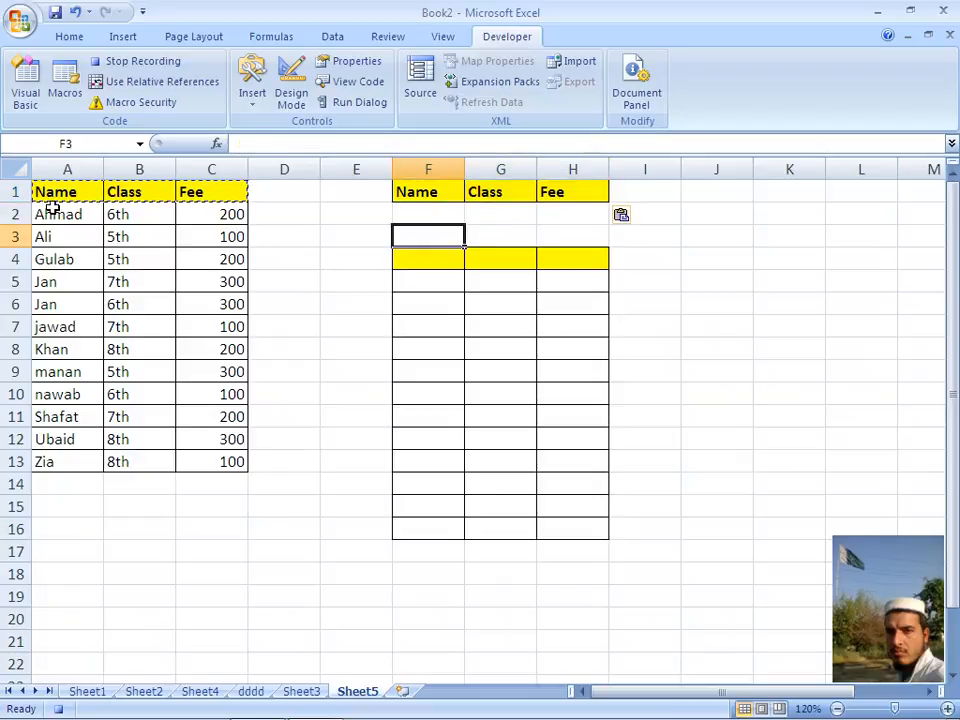
key("Return")
key("Up")
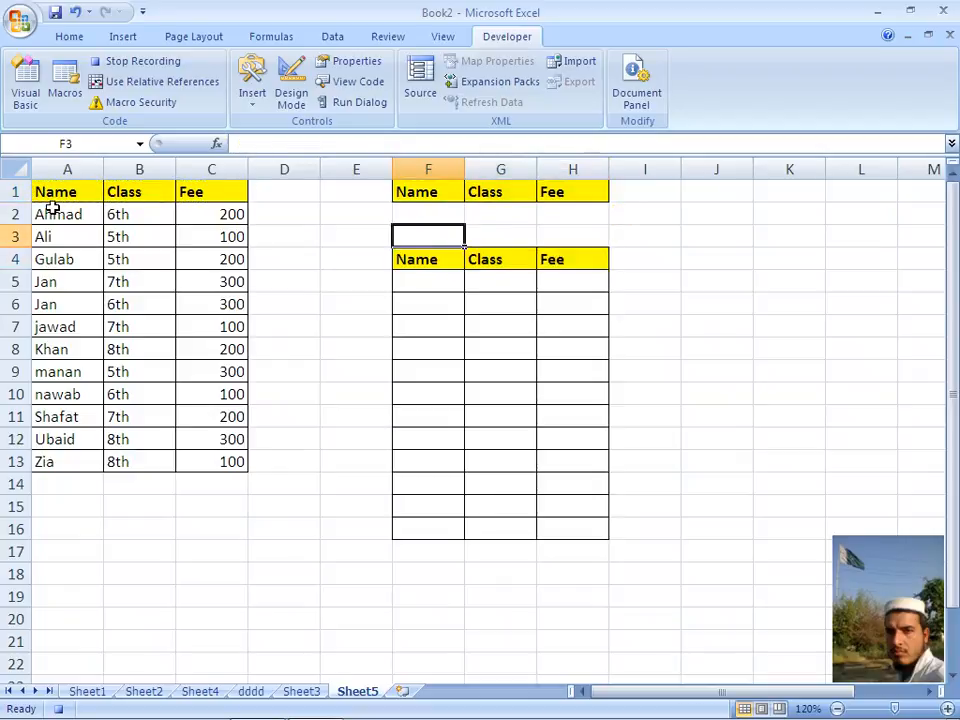
key("Left")
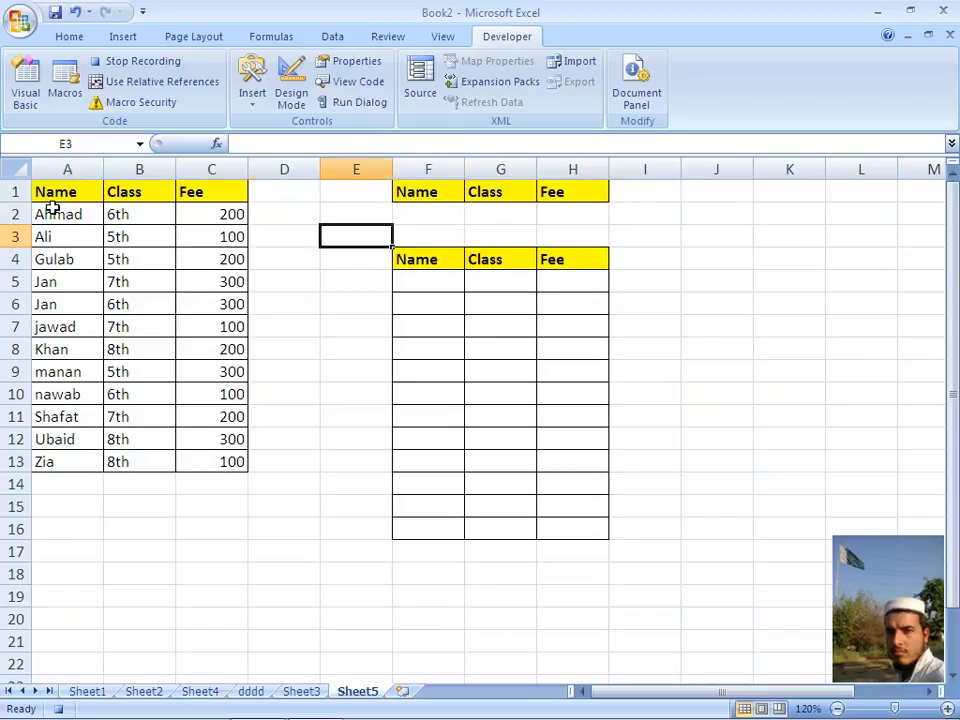
key("Left")
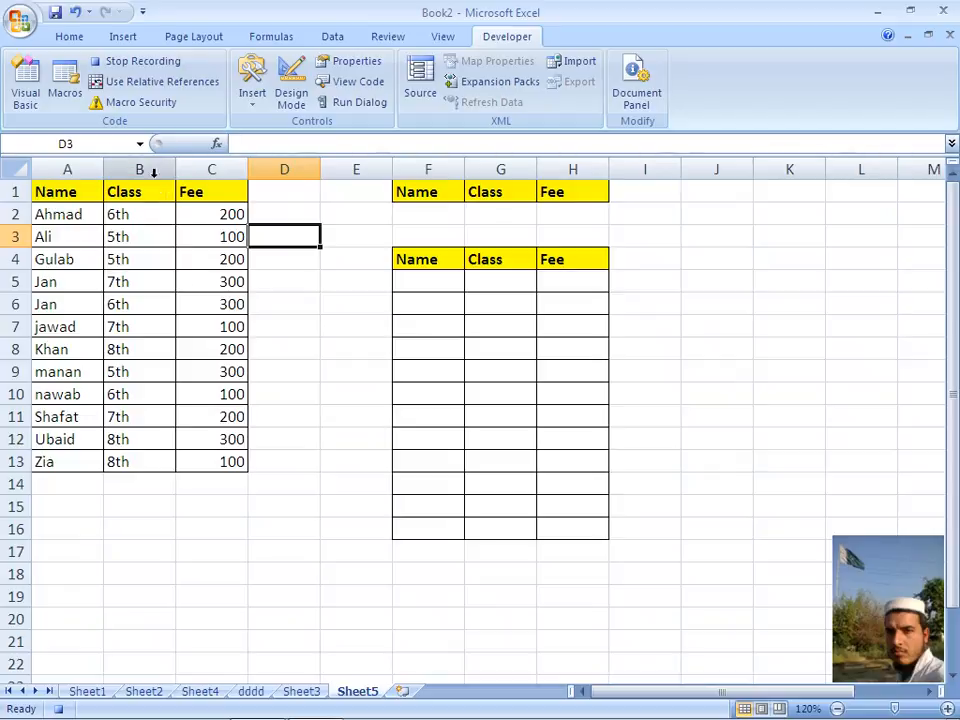
Start an advanced filter on the list A1:C13, with the results copied to another location
left_click(70, 214)
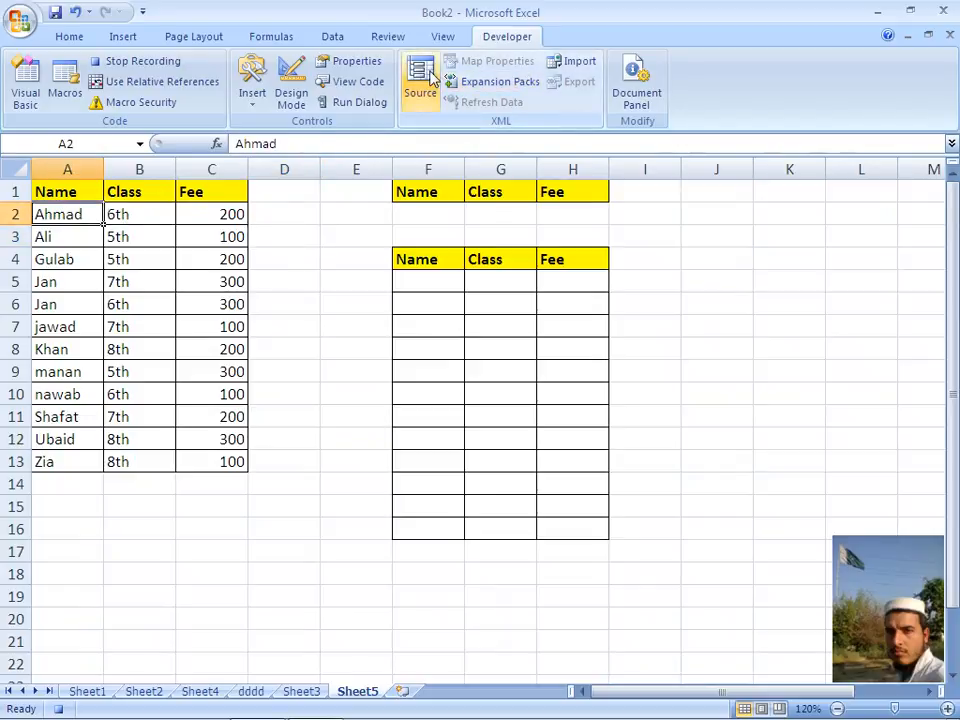
left_click(335, 39)
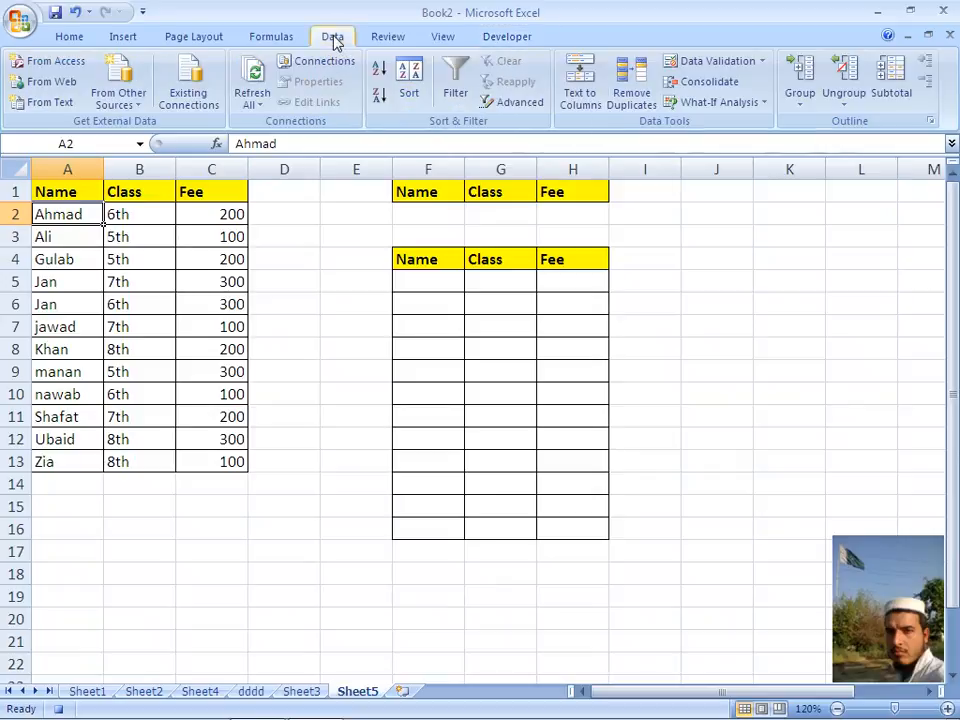
left_click(512, 100)
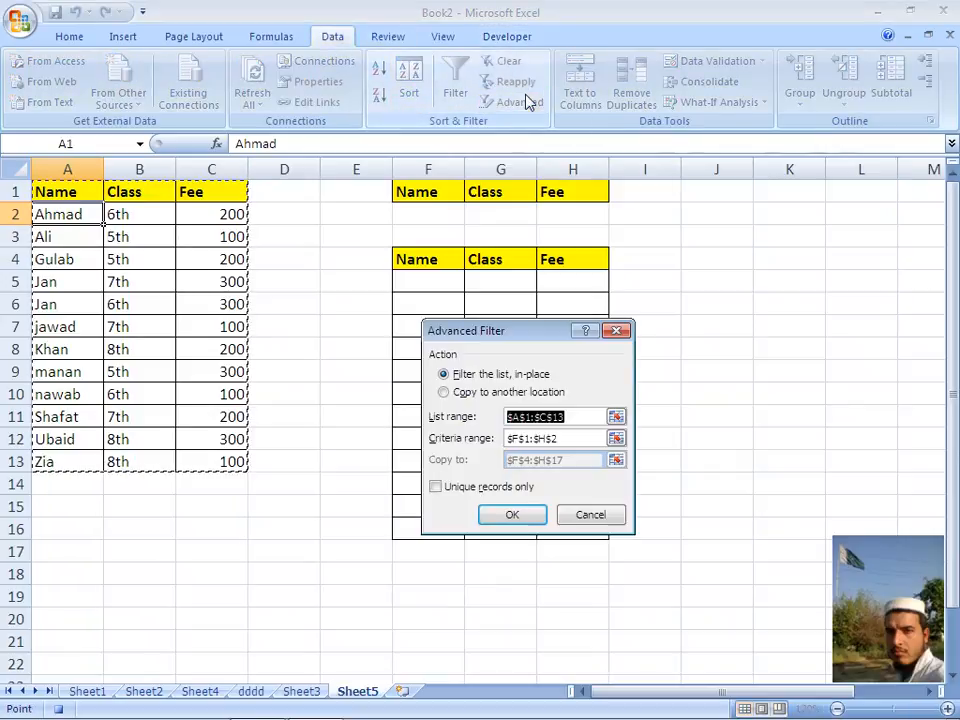
left_click(445, 393)
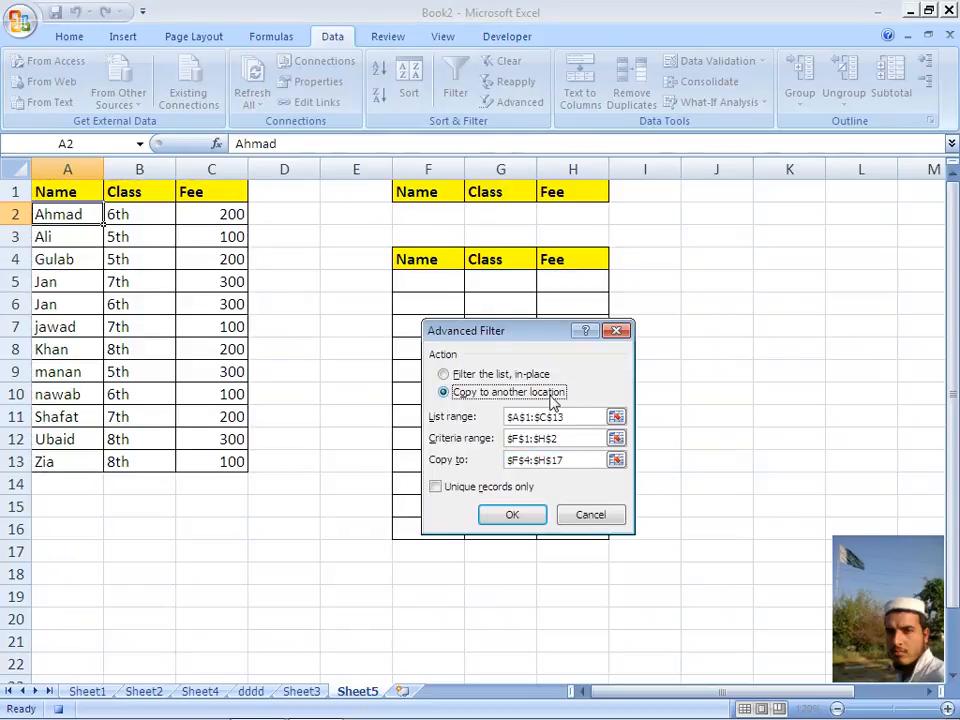
left_click(573, 416)
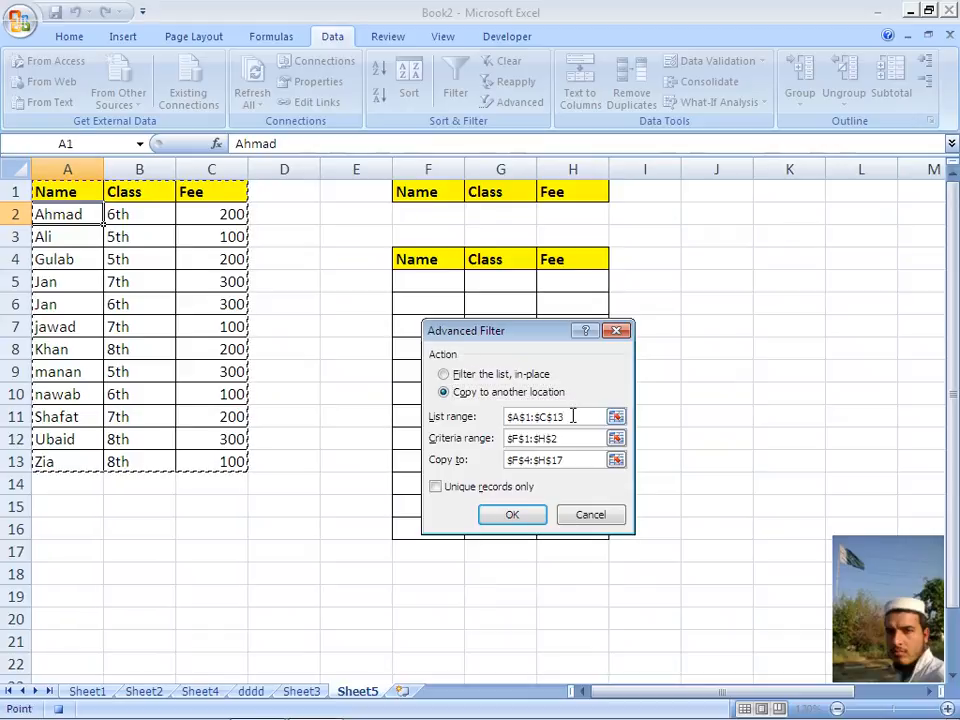
Replace the advanced filter's criteria range with F1:H2 on Sheet5
left_click(575, 438)
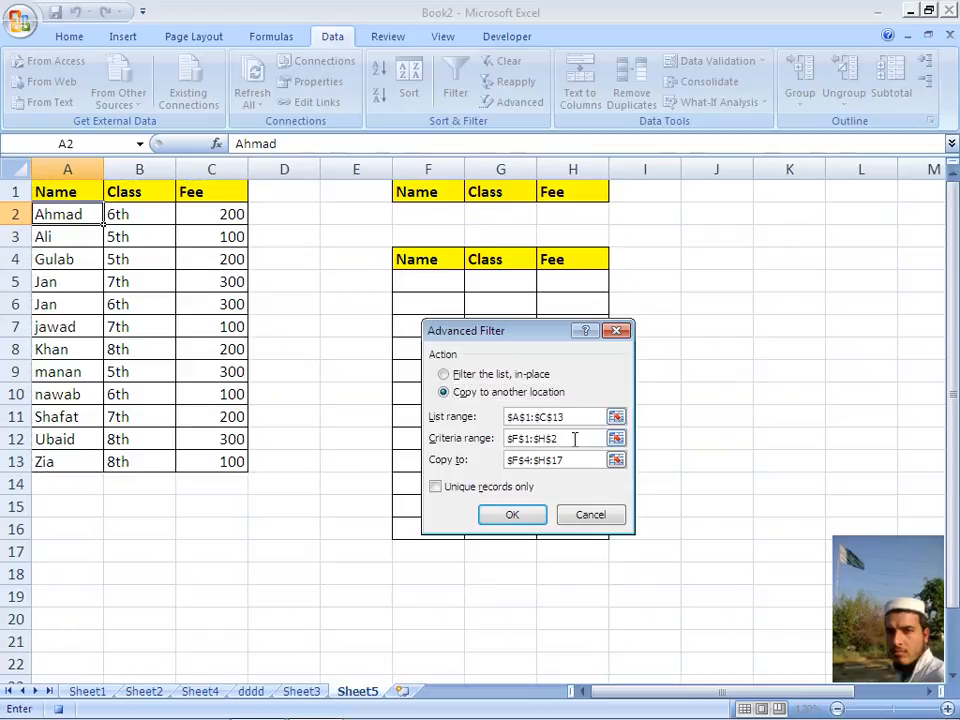
key("BackSpace")
key("BackSpace")
key("BackSpace")
key("BackSpace")
key("BackSpace")
key("BackSpace")
key("BackSpace")
key("BackSpace")
key("BackSpace")
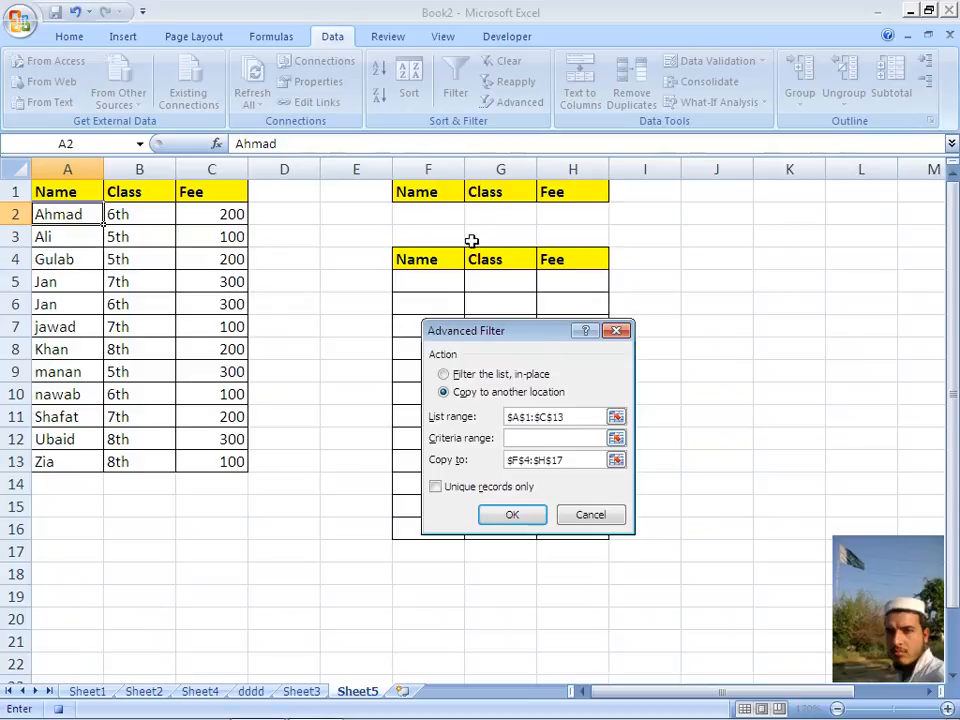
left_click(437, 192)
key("shift+Right")
key("shift+Right")
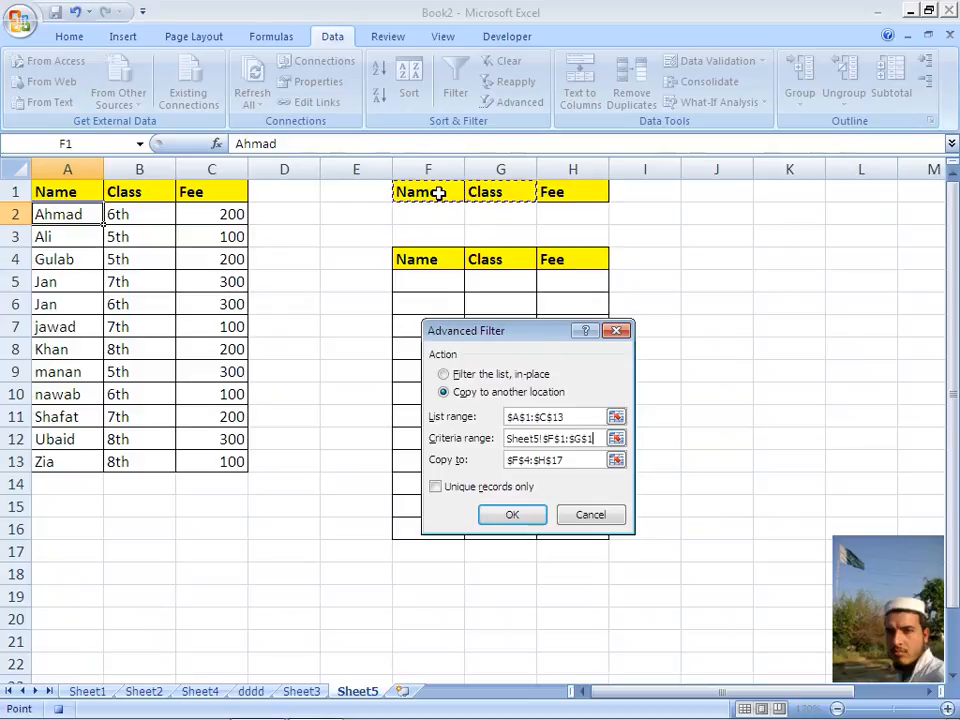
key("shift+Down")
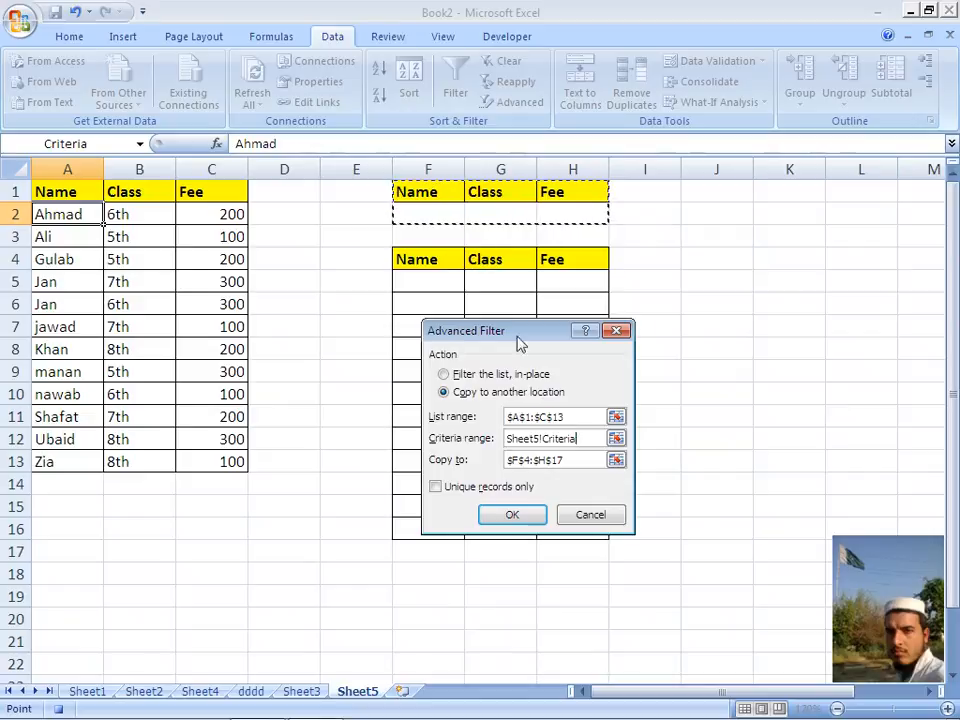
Replace the advanced filter's copy-to range with F4:H16 on Sheet5
left_click(582, 460)
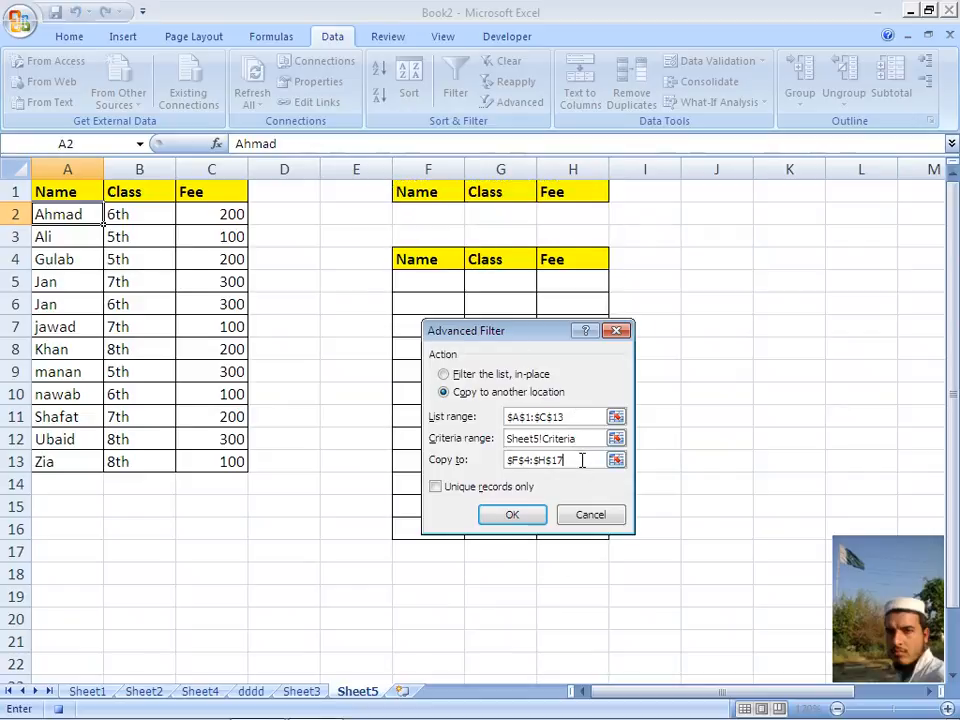
key("BackSpace")
key("BackSpace")
key("BackSpace")
key("BackSpace")
key("BackSpace")
key("BackSpace")
key("BackSpace")
key("BackSpace")
key("BackSpace")
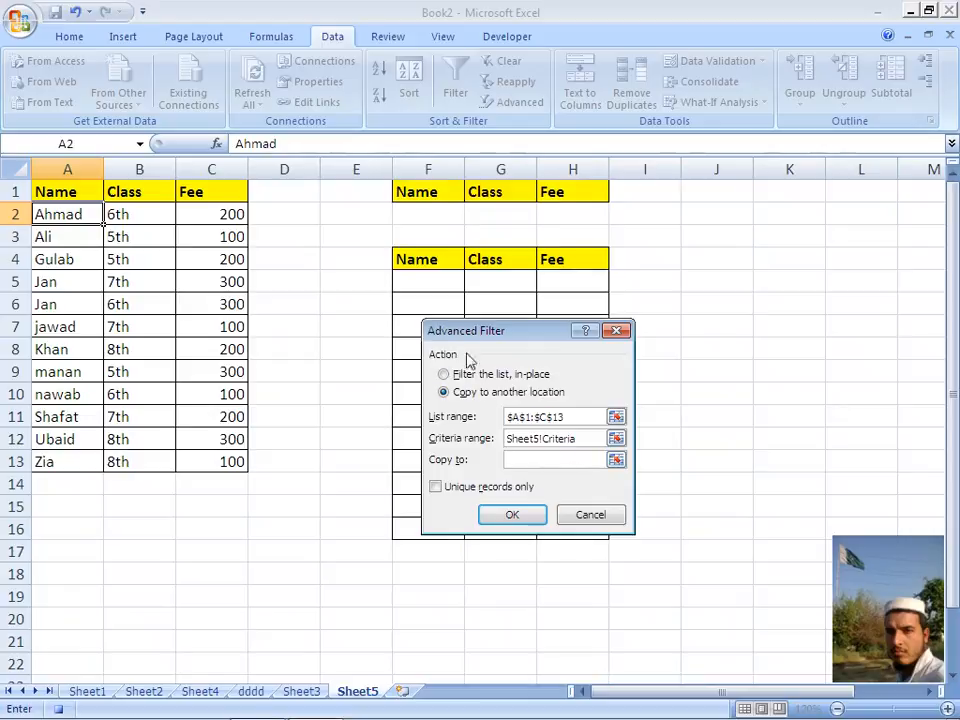
left_click(409, 259)
key("shift+Right")
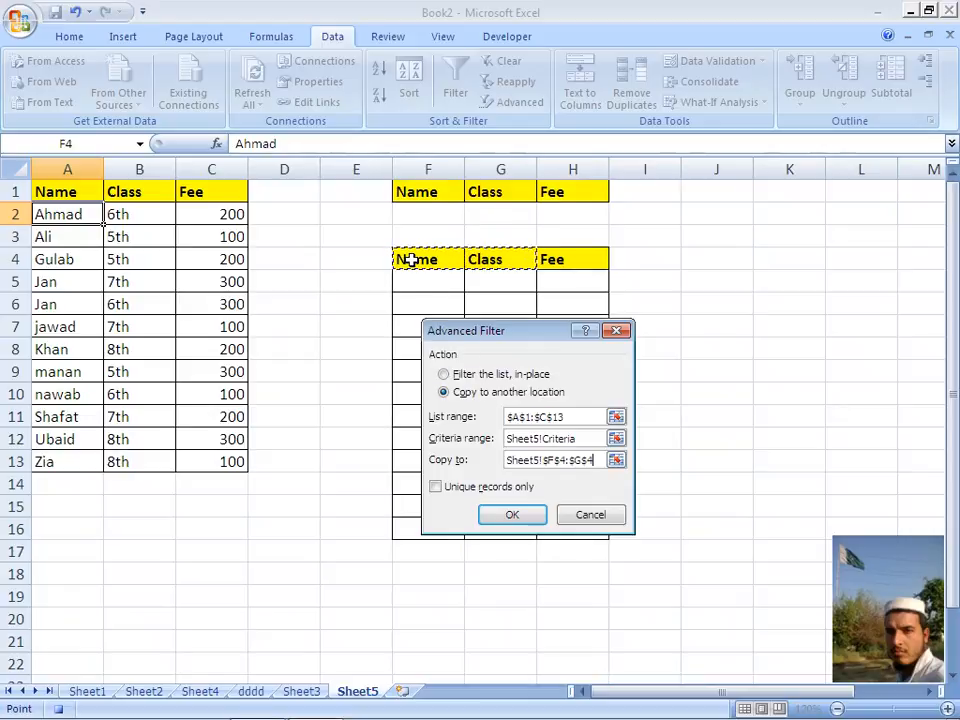
key("shift+Down")
key("shift+Down")
key("shift+Down")
key("shift+Down")
key("shift+Down")
key("shift+Down")
key("shift+Down")
key("shift+Down")
key("shift+Down")
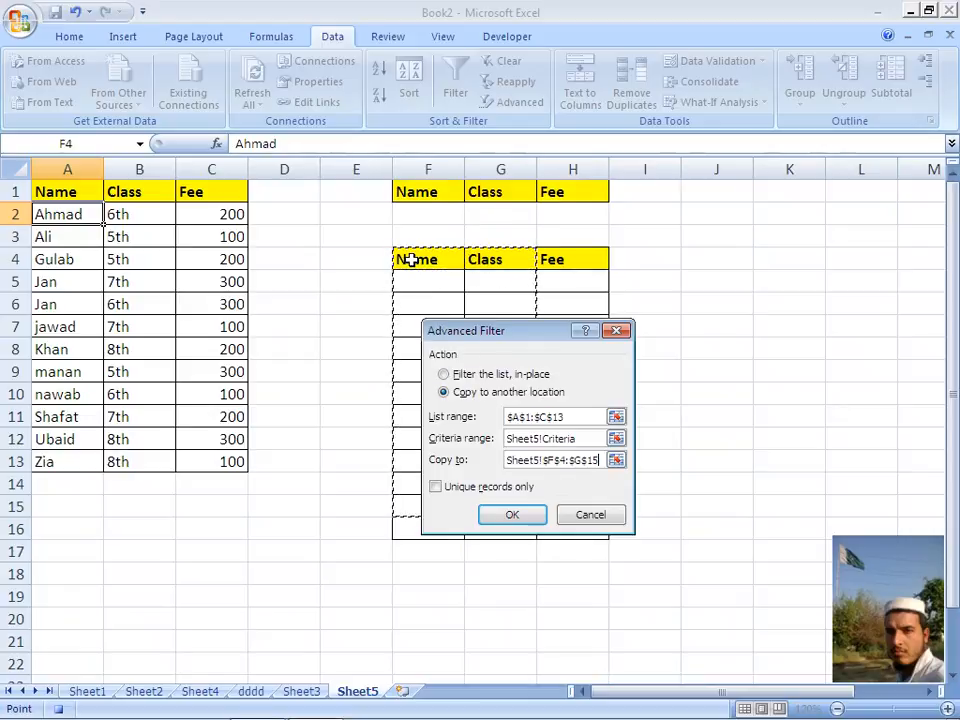
key("shift+Right")
key("shift+Down")
key("shift+Down")
key("shift+Down")
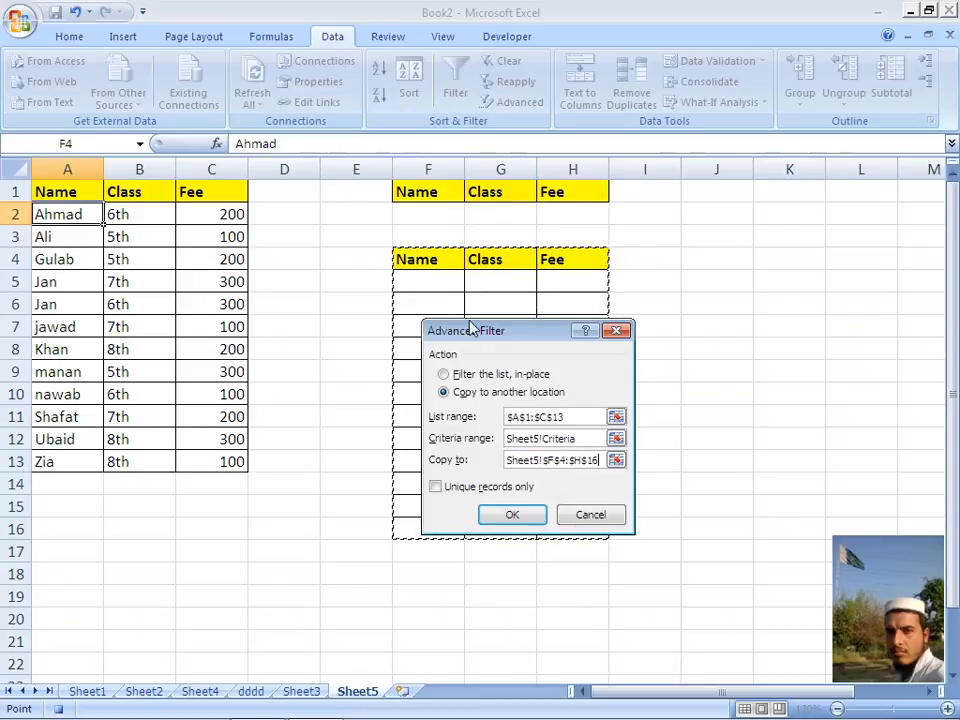
Run the advanced filter and stop recording the macro
left_click(513, 516)
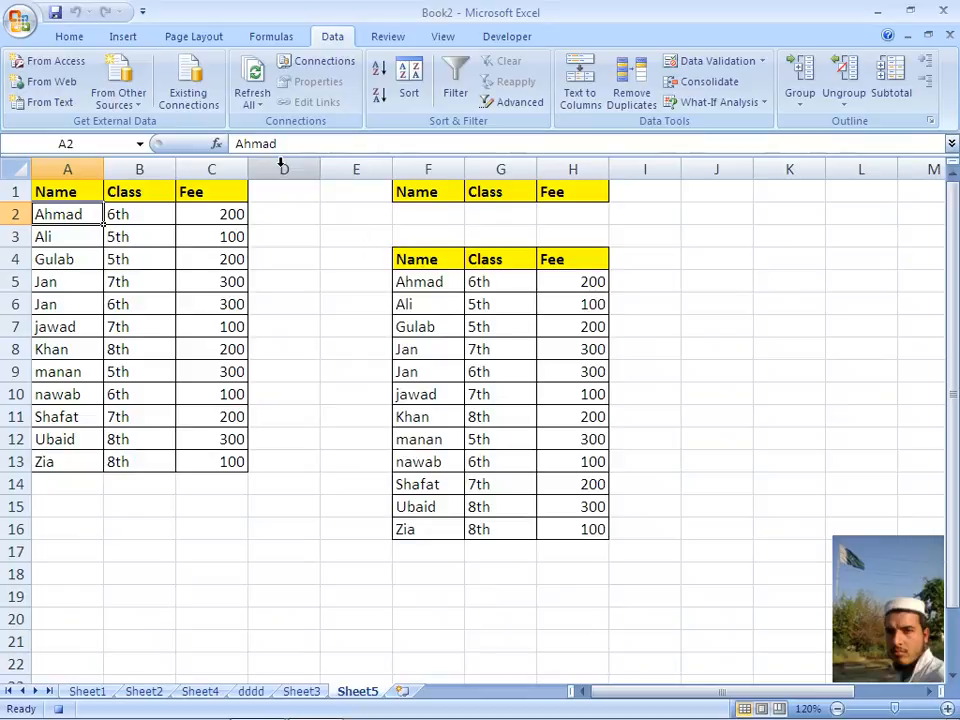
left_click(490, 40)
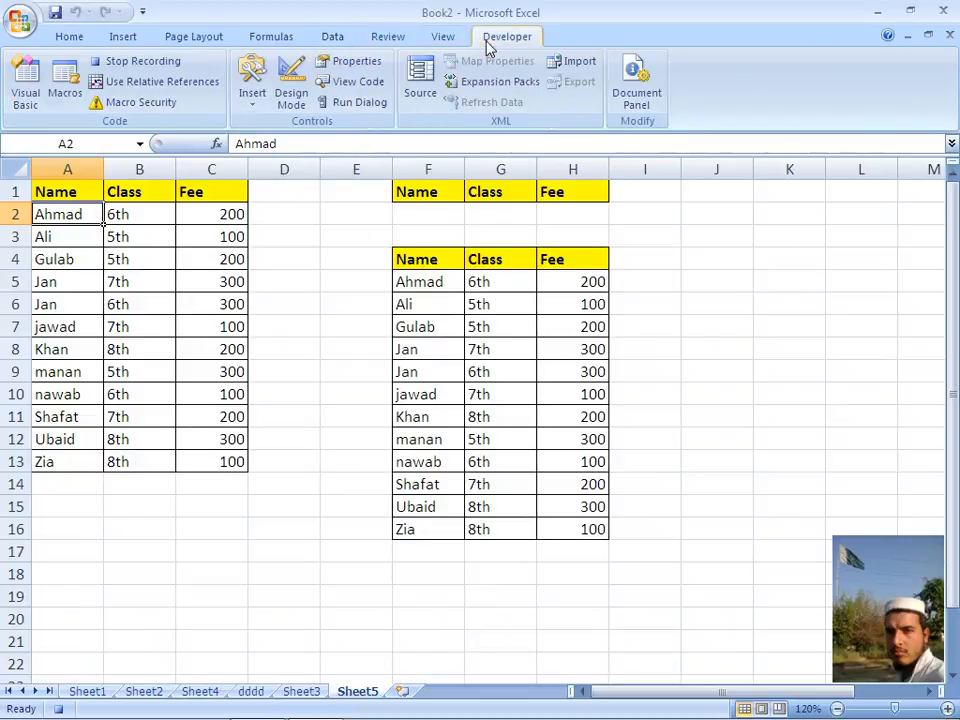
left_click(130, 62)
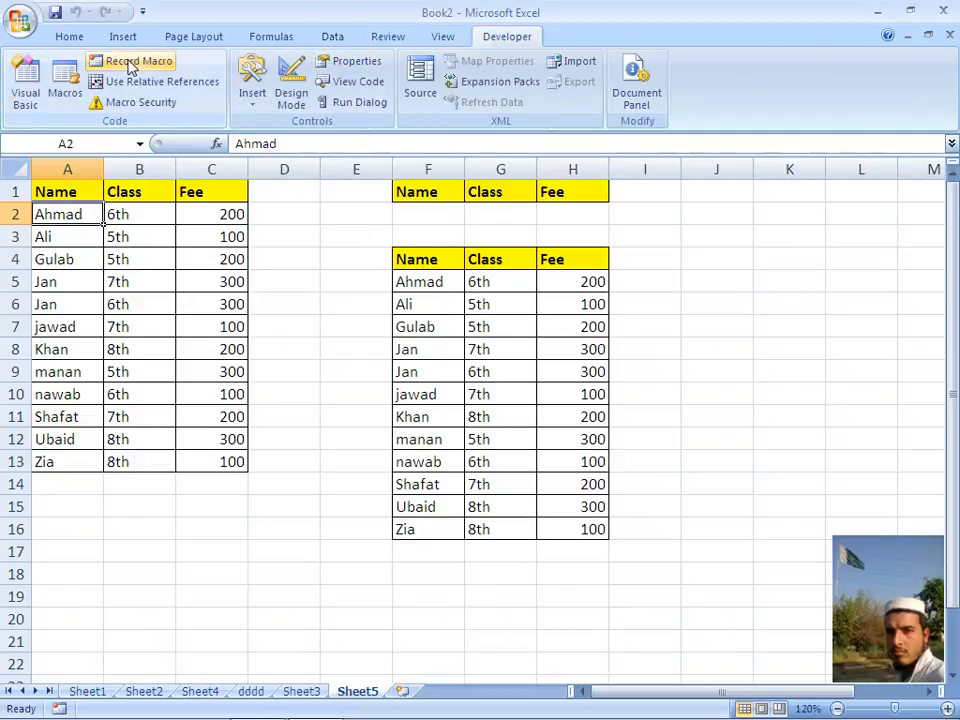
Draw a form control button across D2:E4, between the two tables, and assign the Filter macro to it
left_click(256, 100)
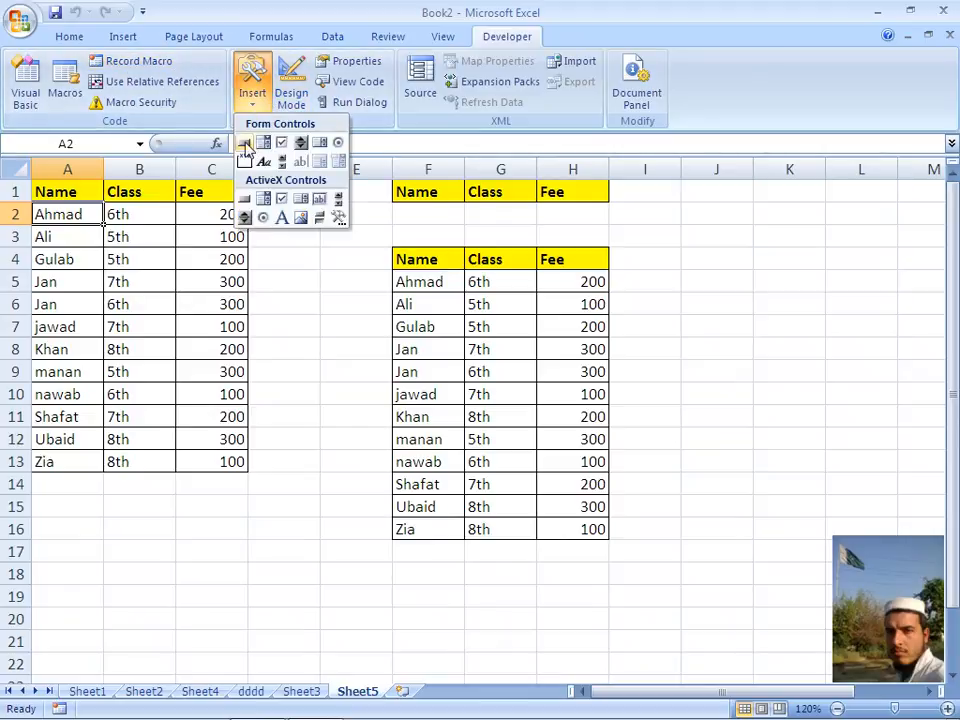
left_click(243, 143)
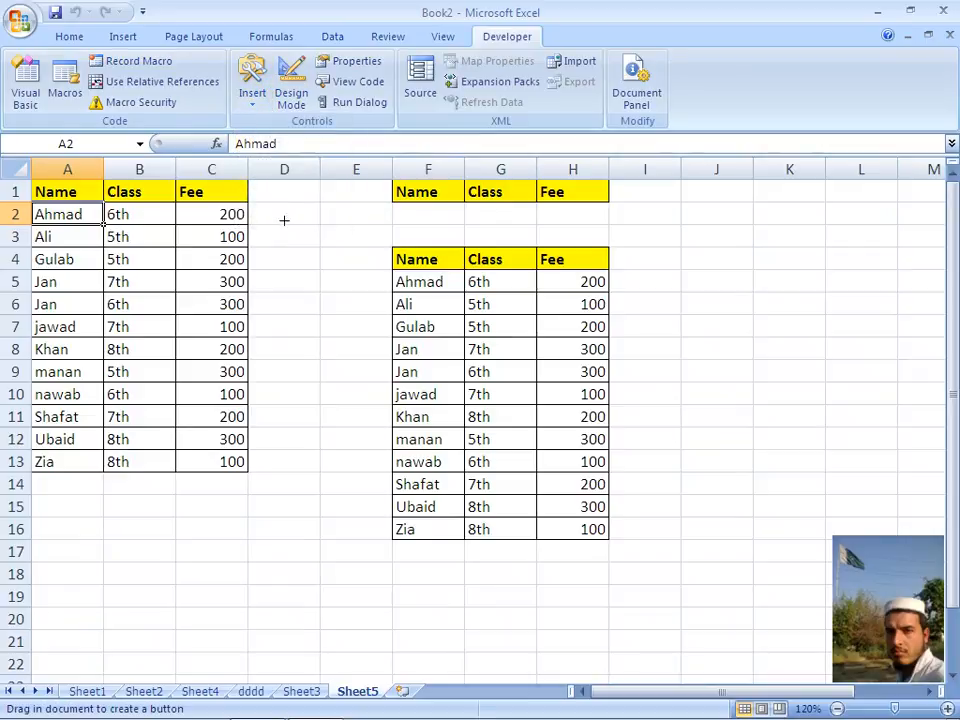
left_click_drag(270, 222, 372, 257)
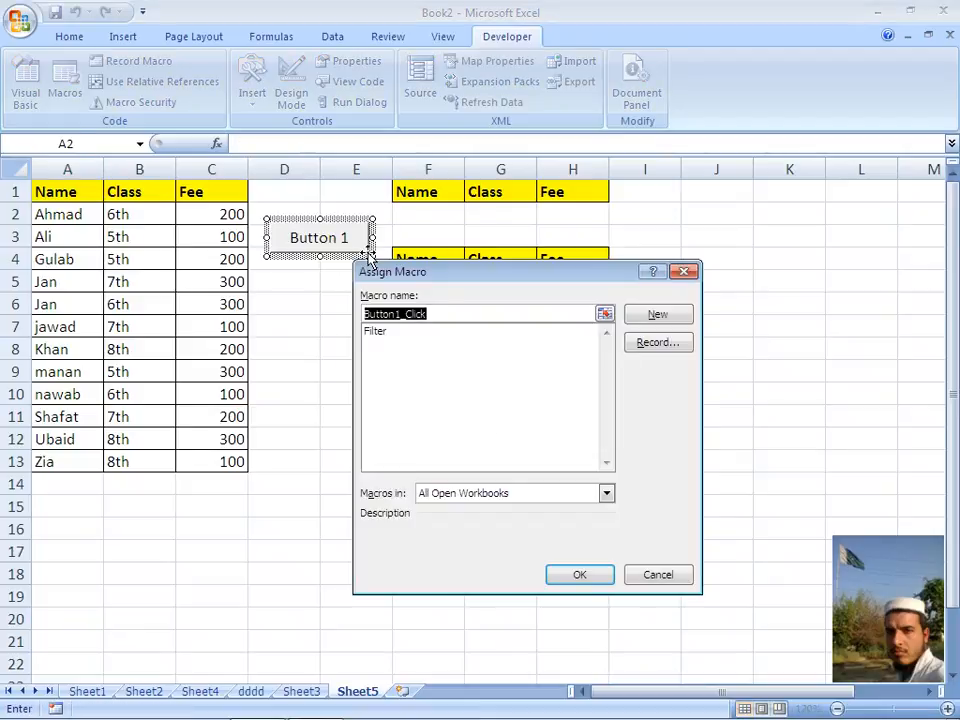
left_click(392, 336)
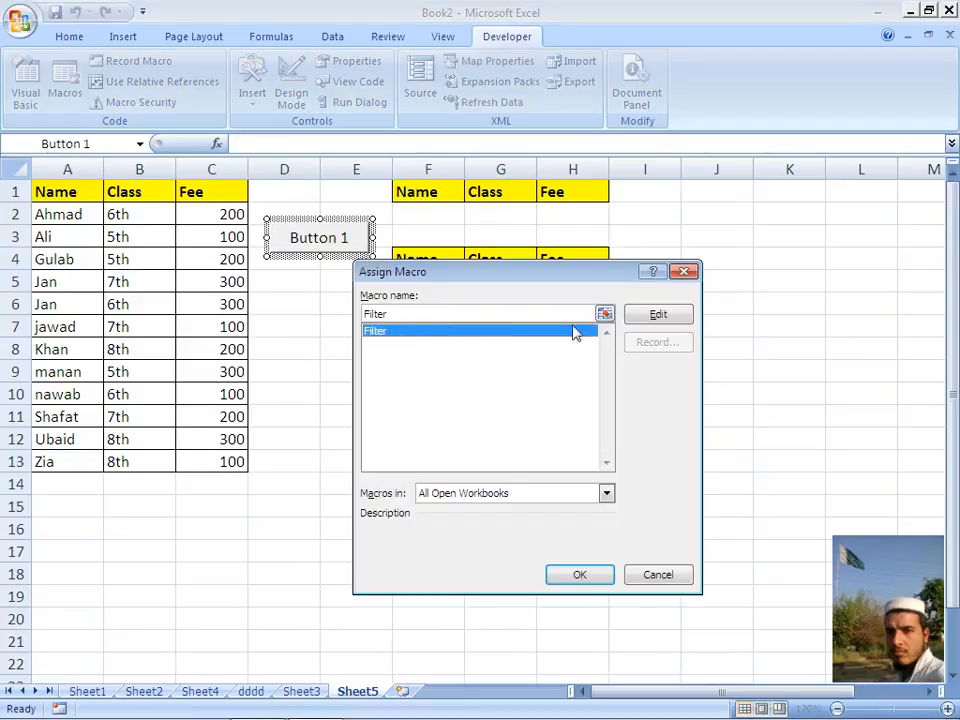
left_click(588, 580)
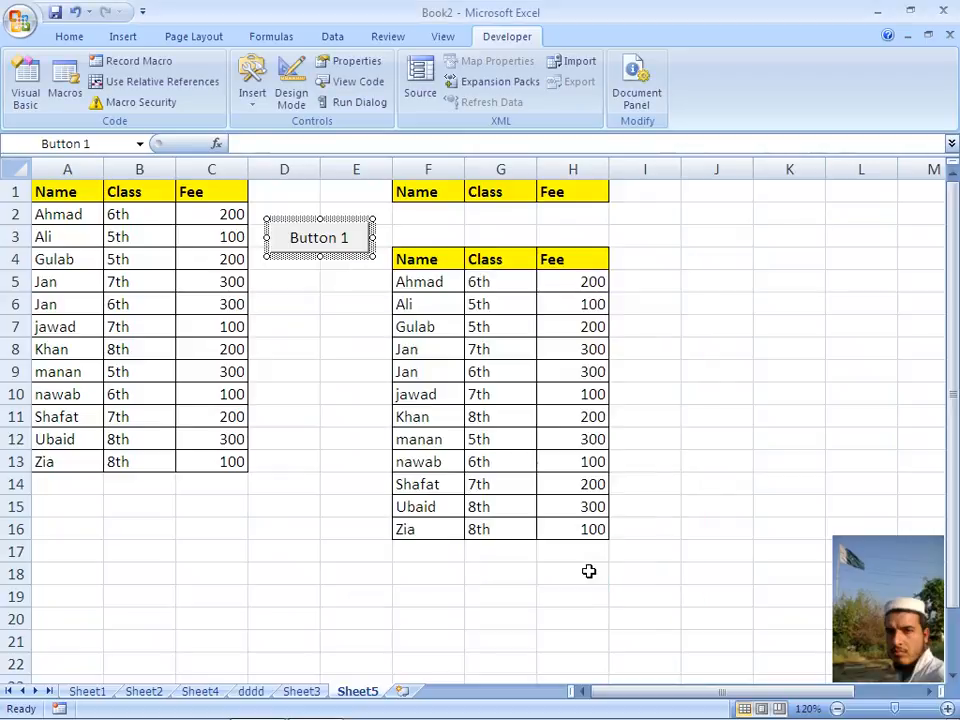
Change the label of the new button to Show
left_click(351, 241)
key("BackSpace")
key("BackSpace")
key("BackSpace")
key("BackSpace")
key("BackSpace")
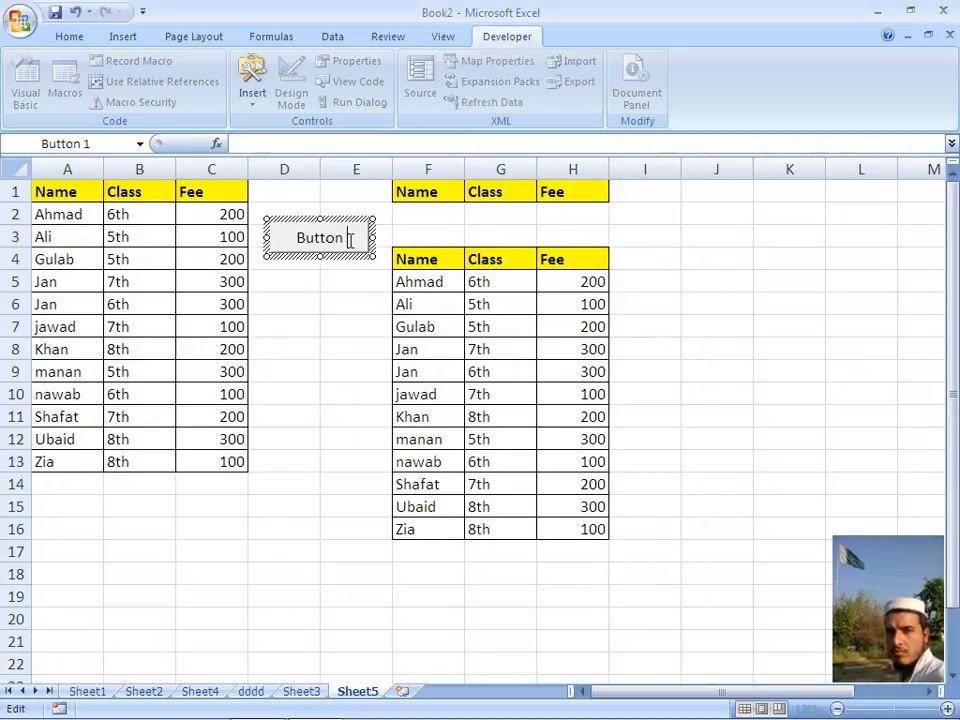
key("BackSpace")
key("BackSpace")
type("Show")
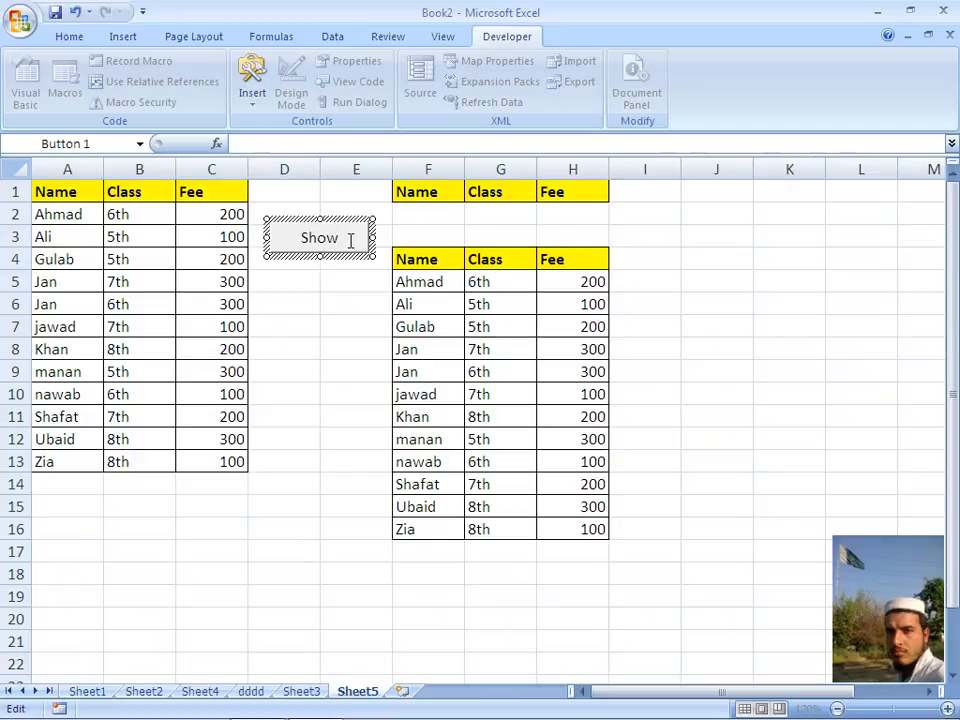
Complete the button's label so it reads Show Record, and finish editing it
type("Record")
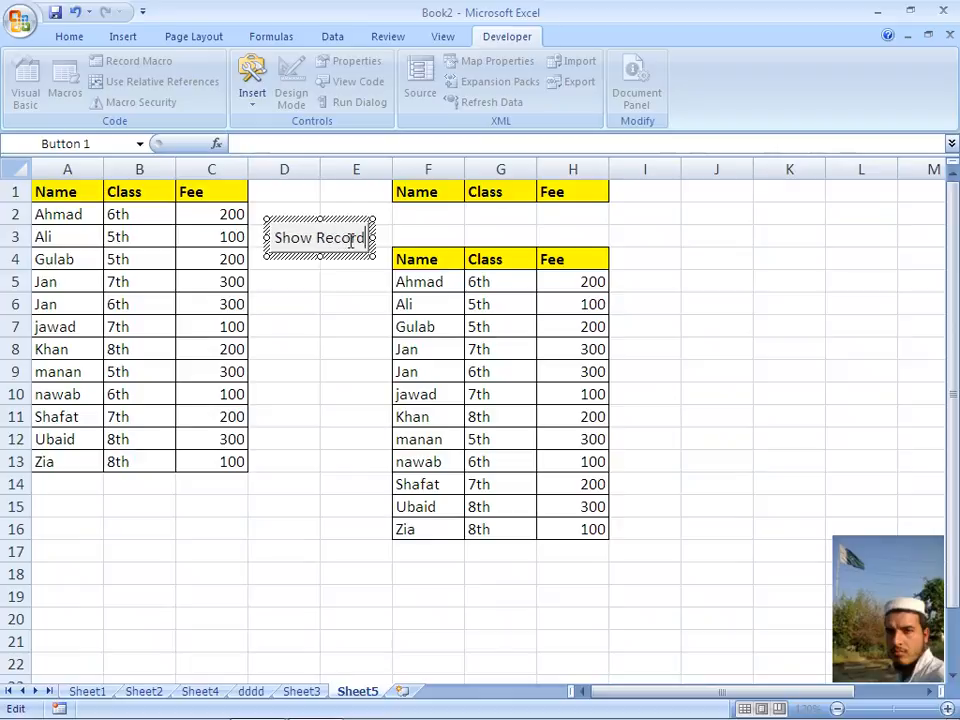
left_click(347, 302)
Enter the name from A5 as the Name criterion in F2 and run the filter with the Show Record button
left_click(428, 212)
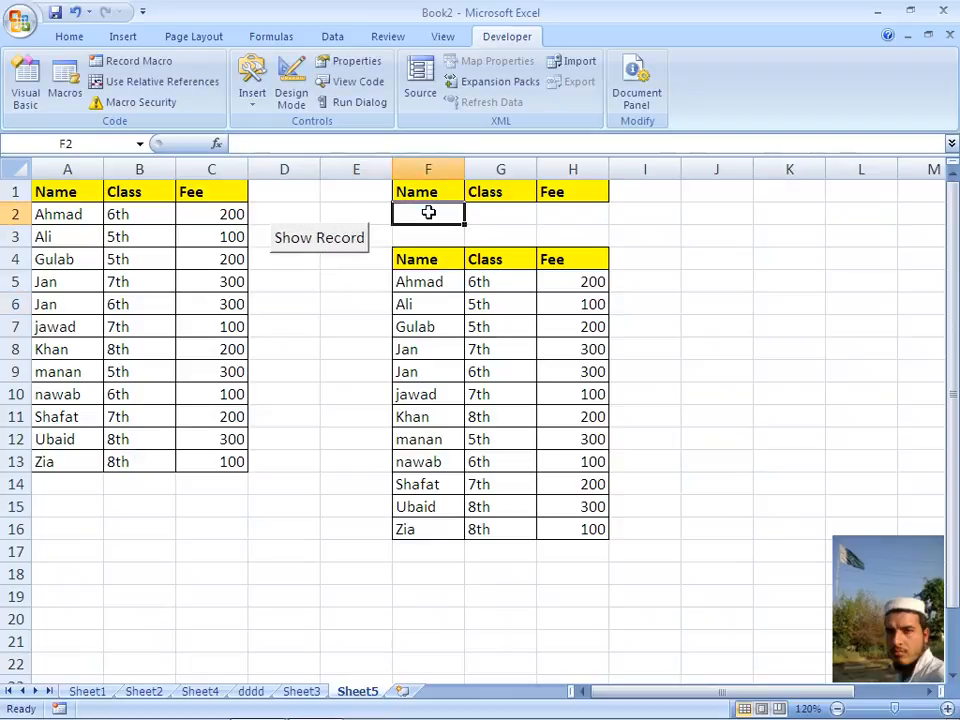
type("Jan")
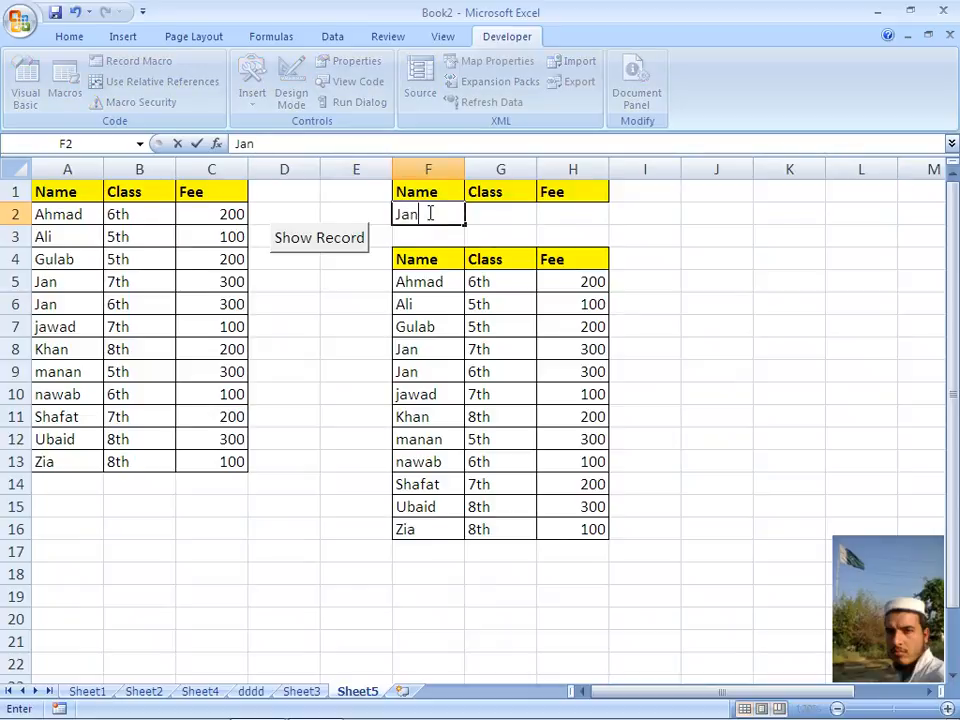
key("Tab")
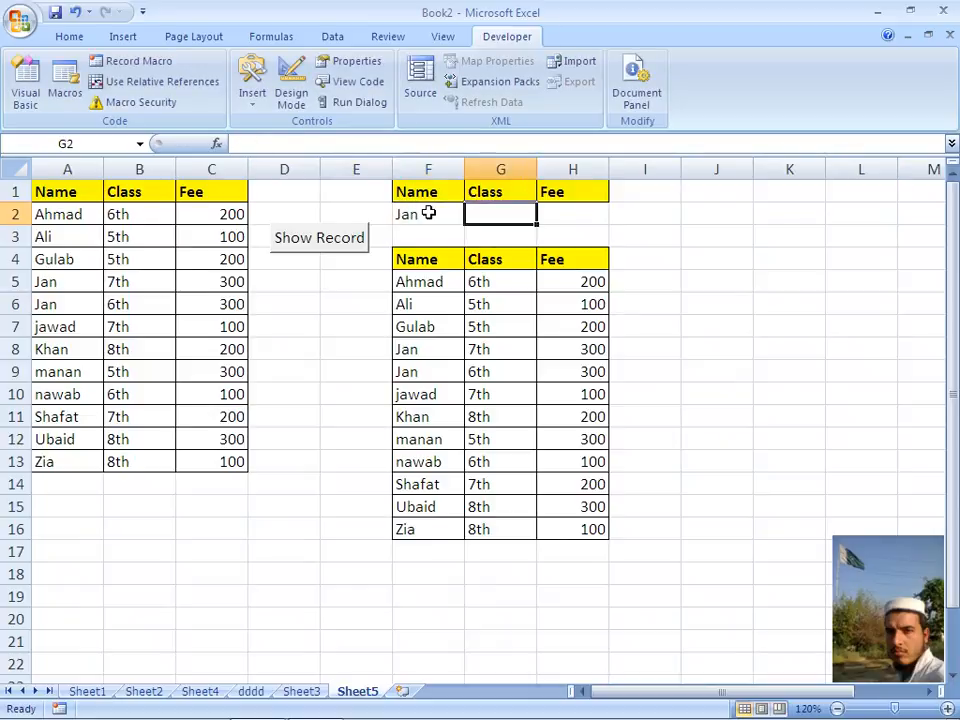
left_click(332, 244)
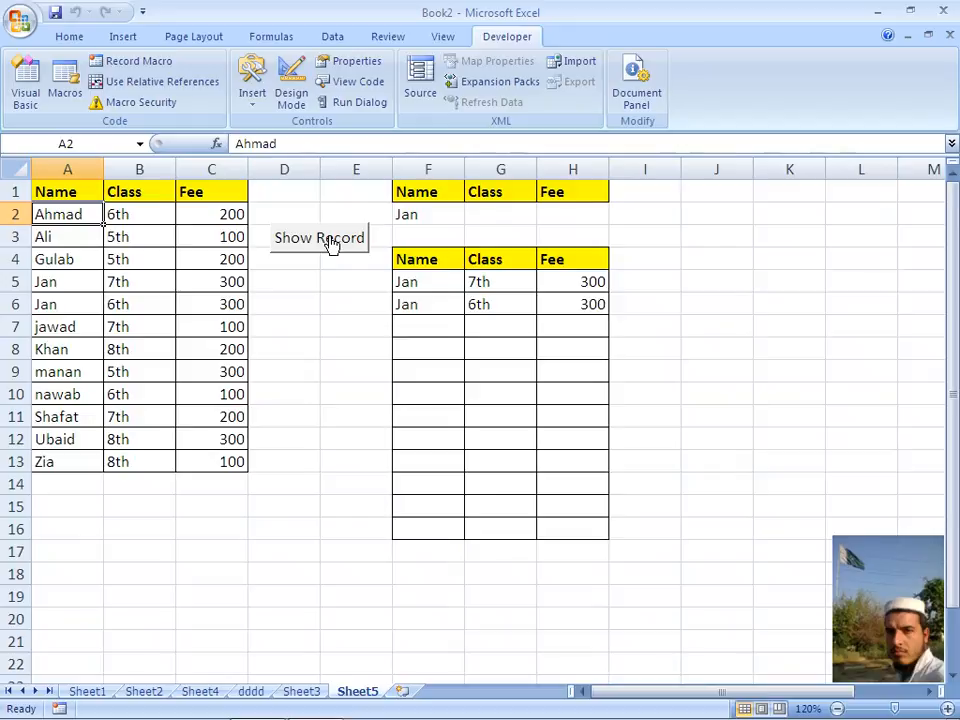
Clear the Name criterion, enter 8th as the Class criterion in G2, and run the filter with the Show Record button
left_click(404, 215)
key("Delete")
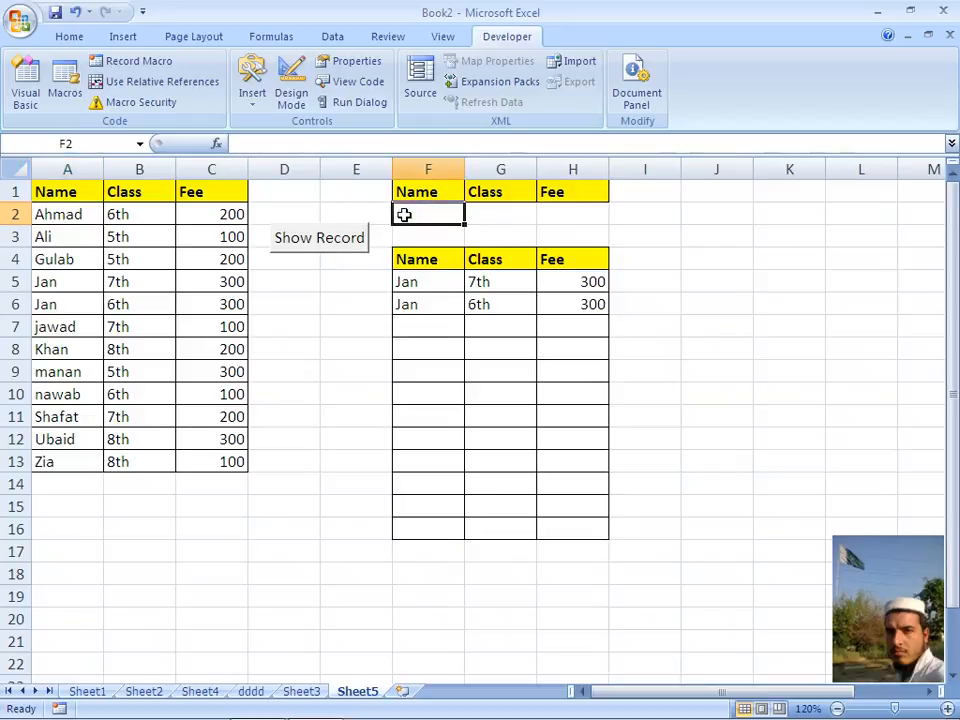
key("Right")
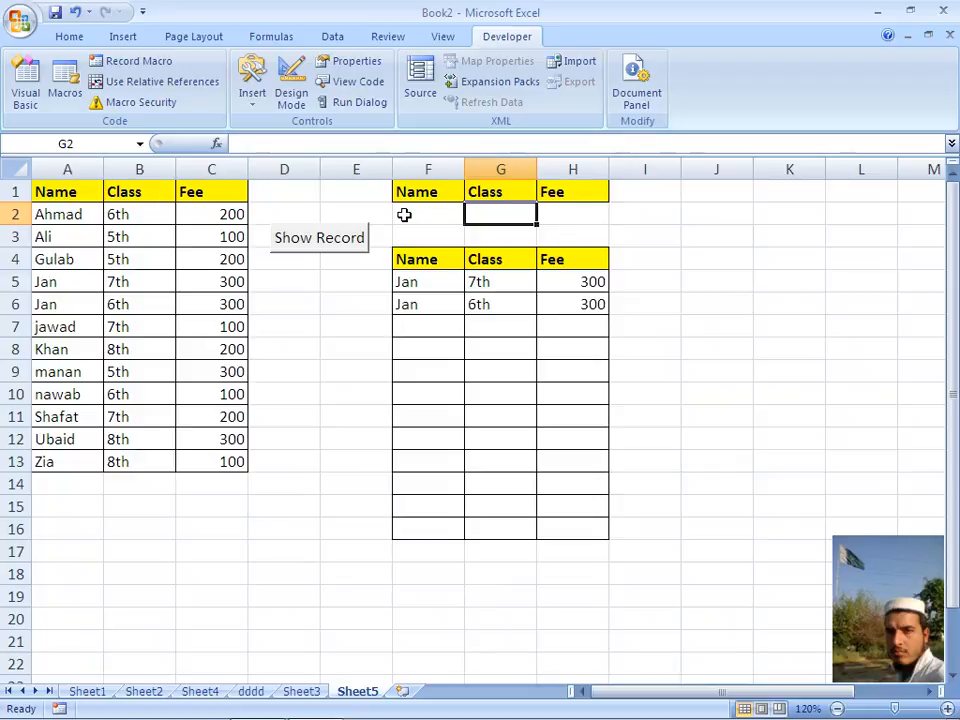
type("8th")
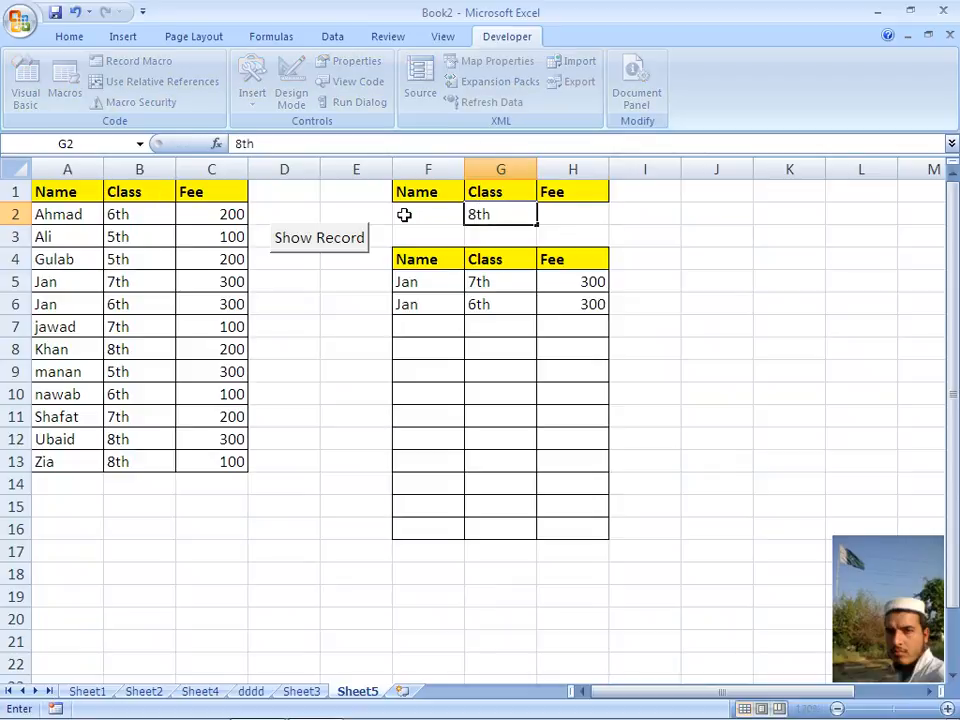
key("ctrl+Return")
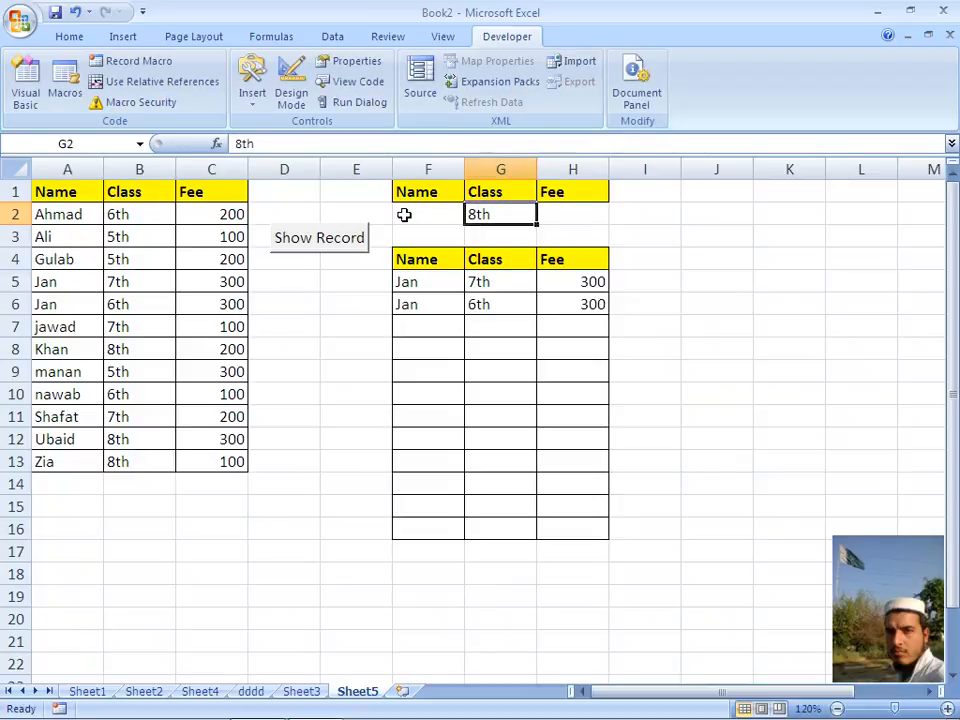
left_click(335, 243)
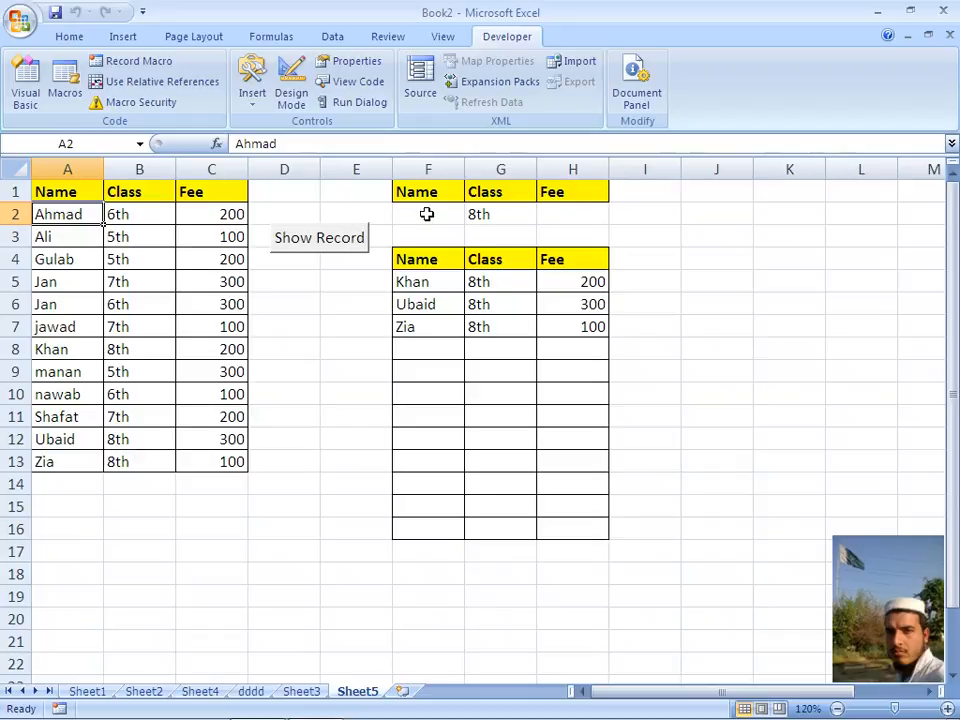
Clear the Class criterion, enter 200 as the Fee criterion in H2, and run the filter with the Show Record button
left_click(487, 215)
key("Delete")
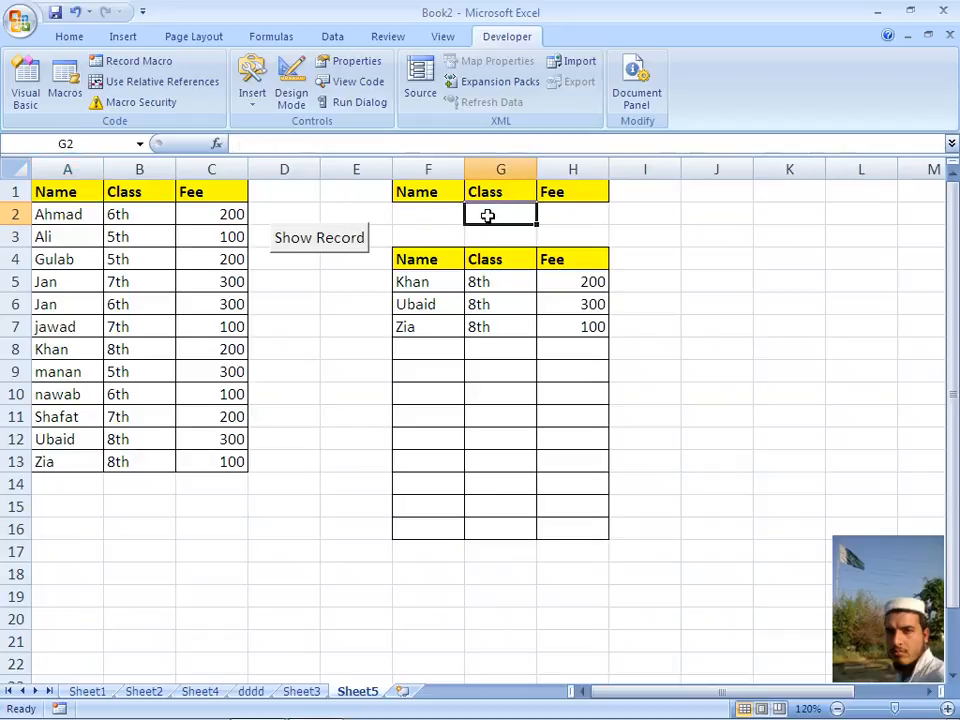
key("Right")
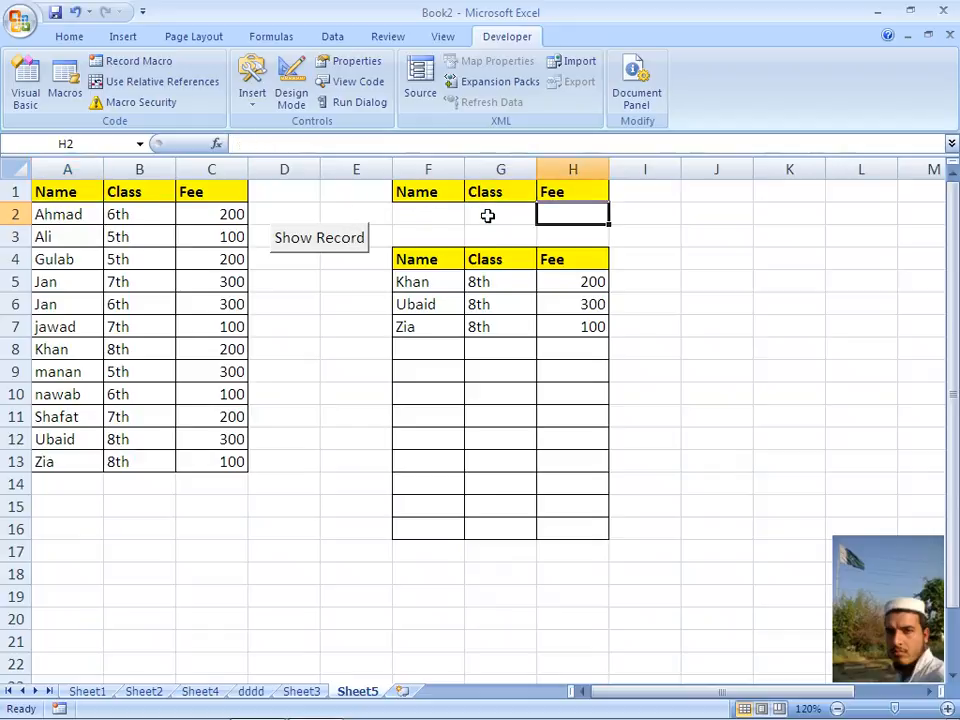
type("200")
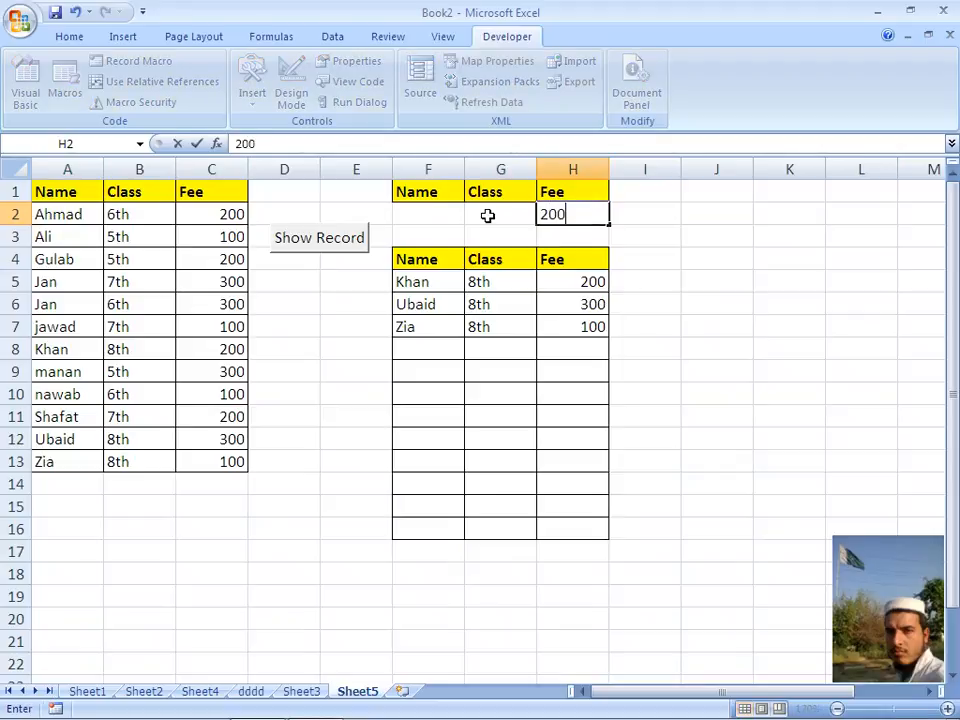
key("Return")
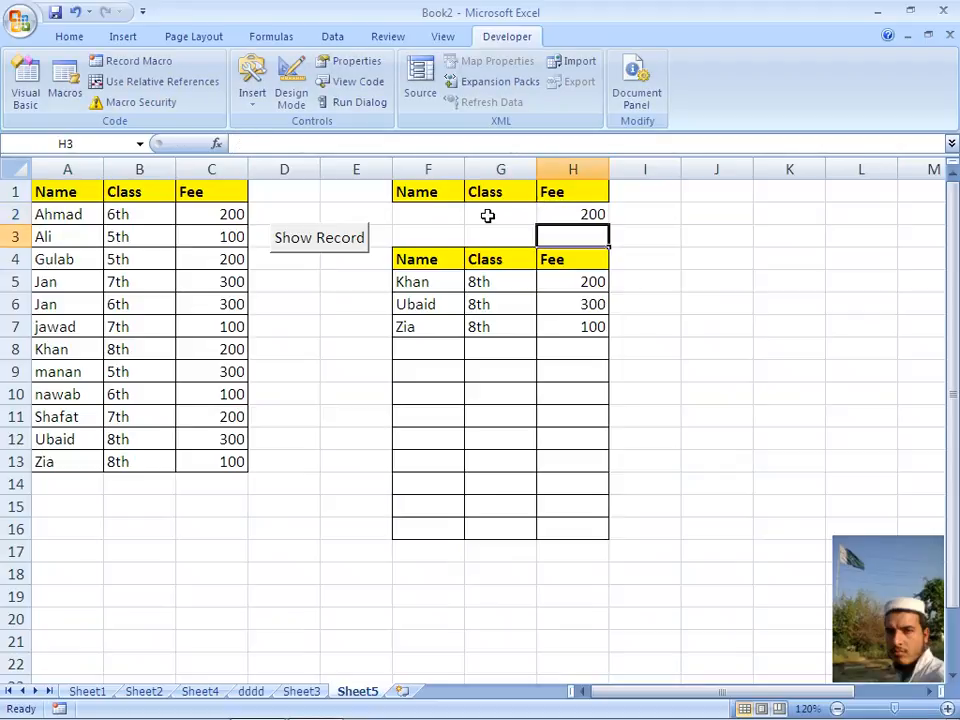
left_click(335, 256)
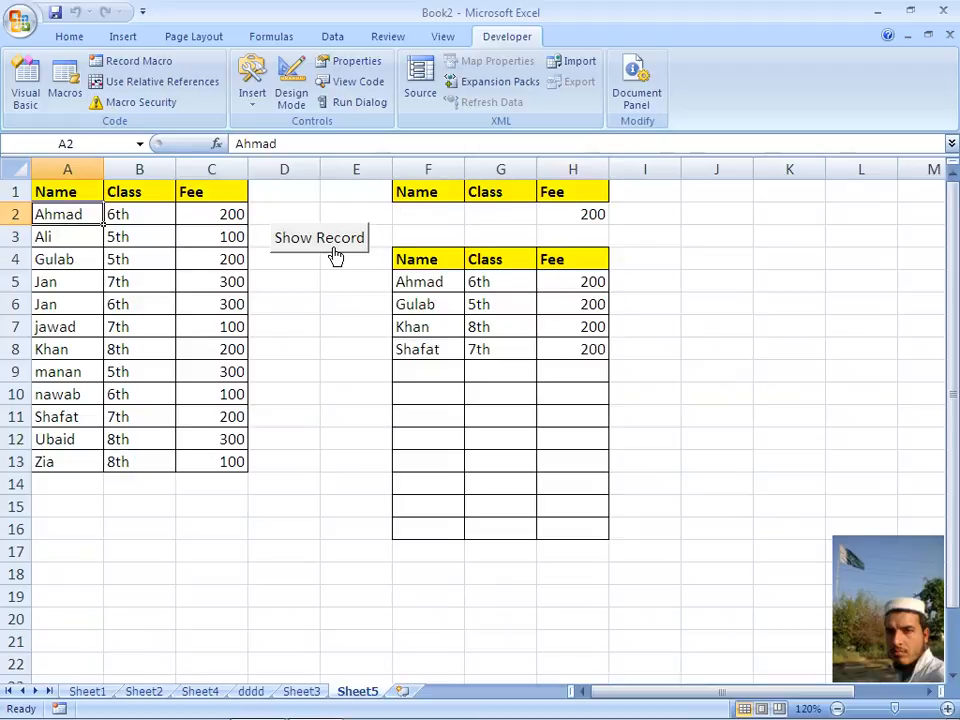
Clear the Fee criterion in H2 and enter the name from A12 as the Name criterion in F2
left_click(333, 37)
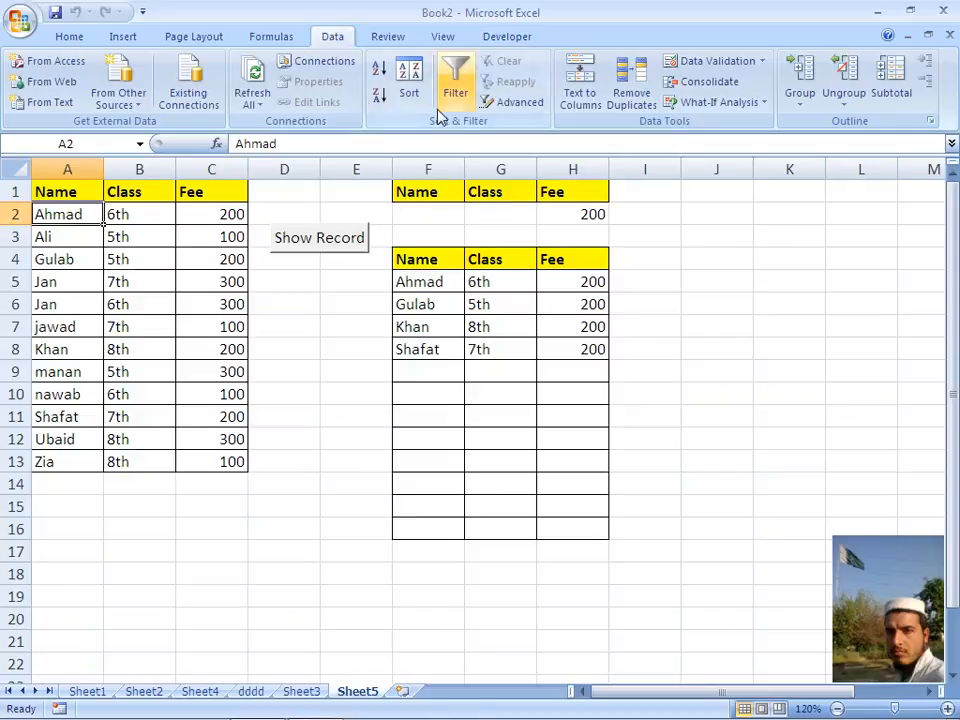
left_click(570, 216)
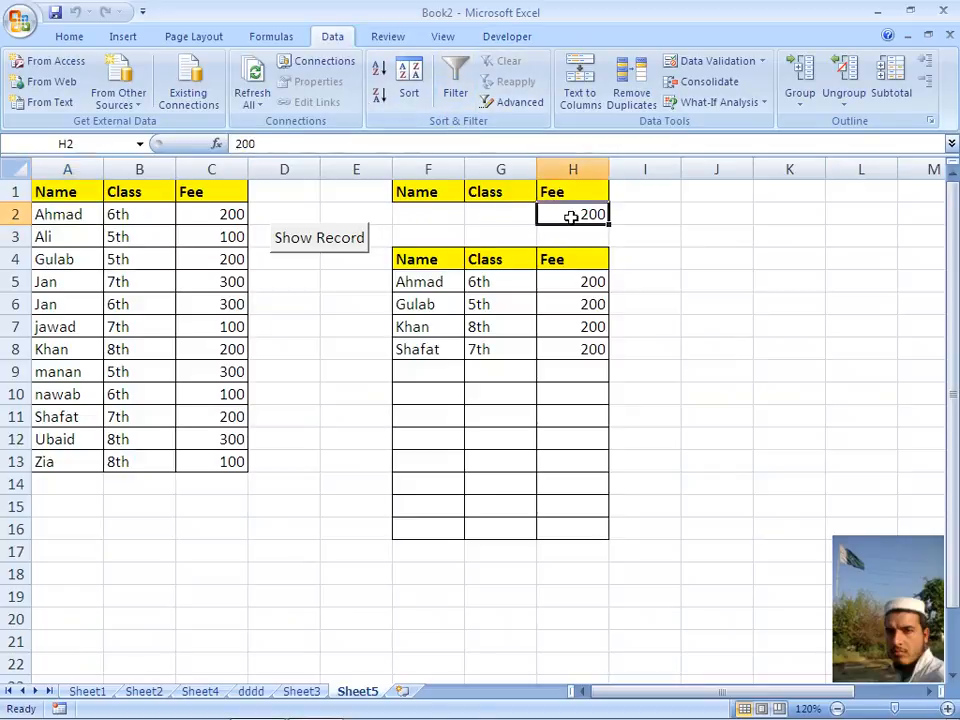
key("Delete")
key("Left")
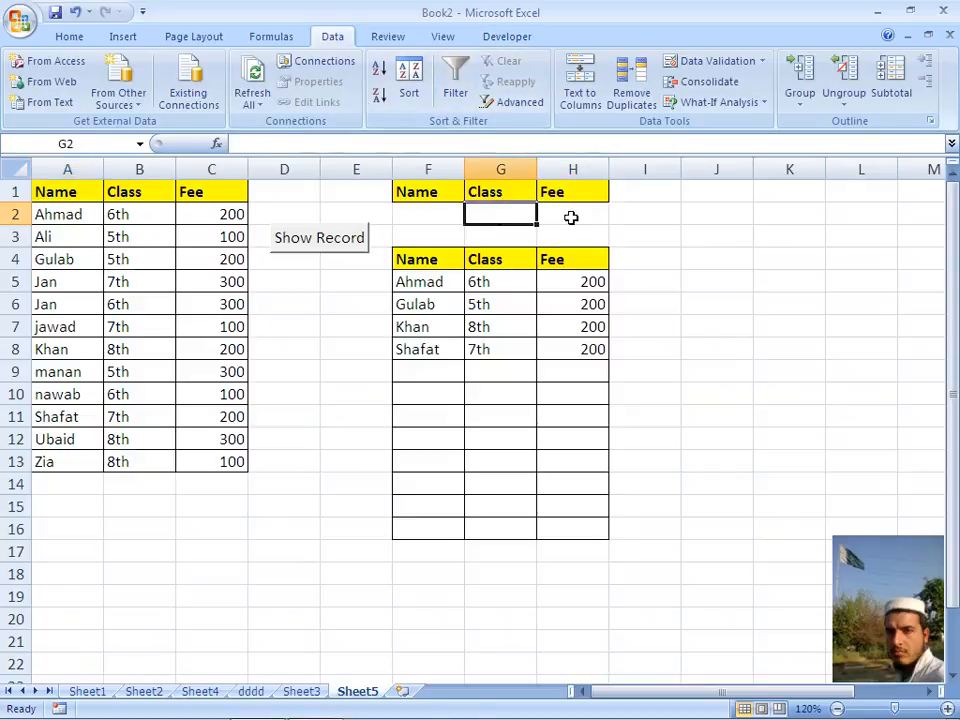
key("Left")
type("Ubaid")
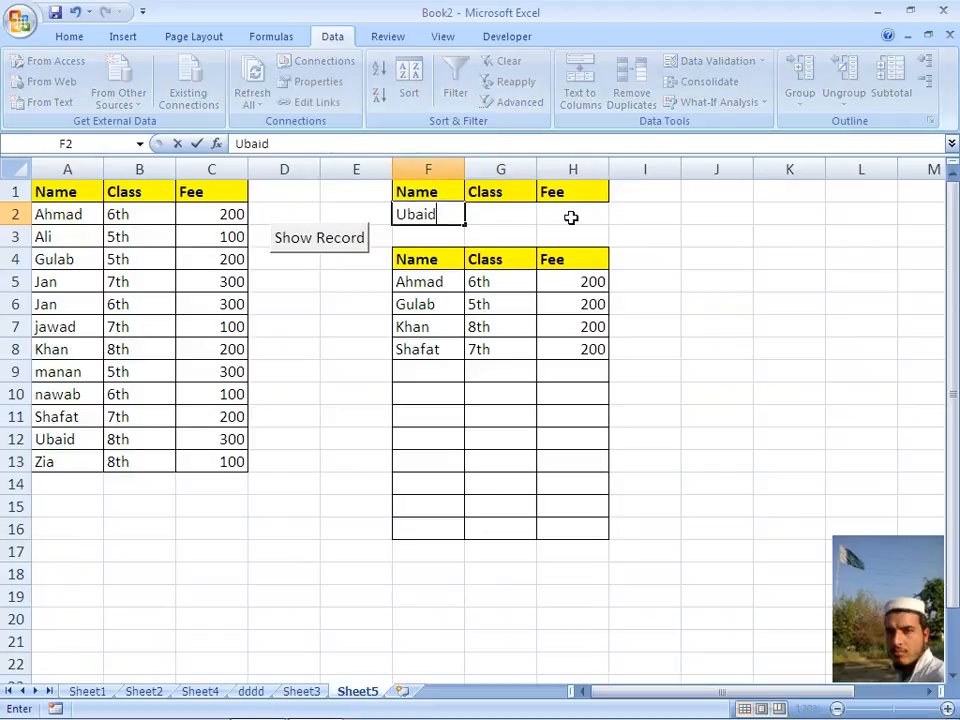
key("Right")
key("Left")
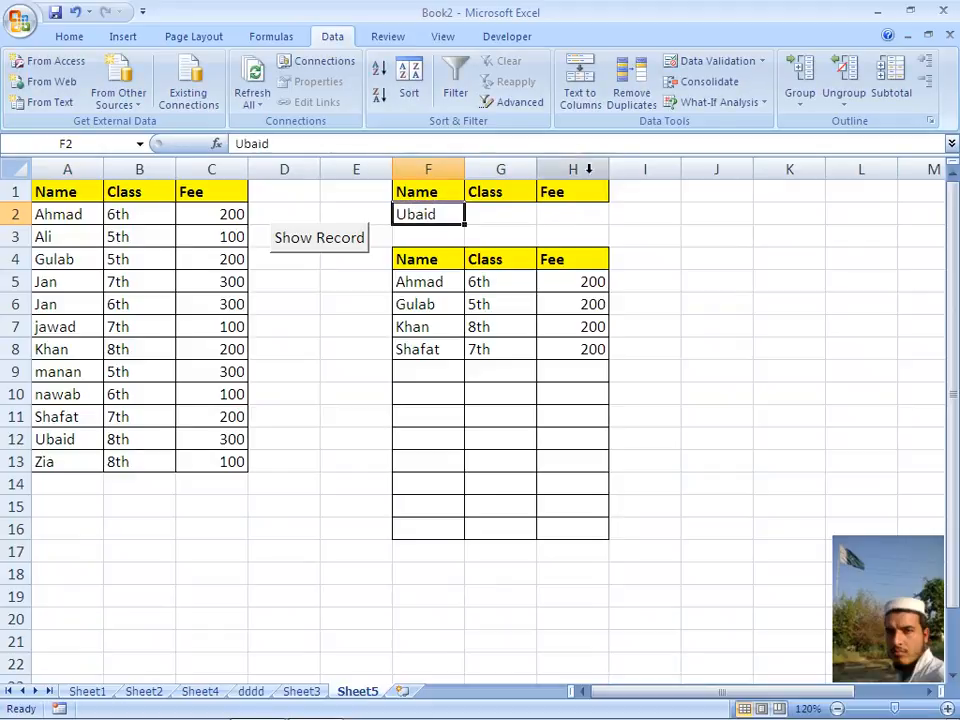
Run the advanced filter manually on A1:C13 with criteria F1:H2, copying the matching records to F4:H16
left_click(528, 109)
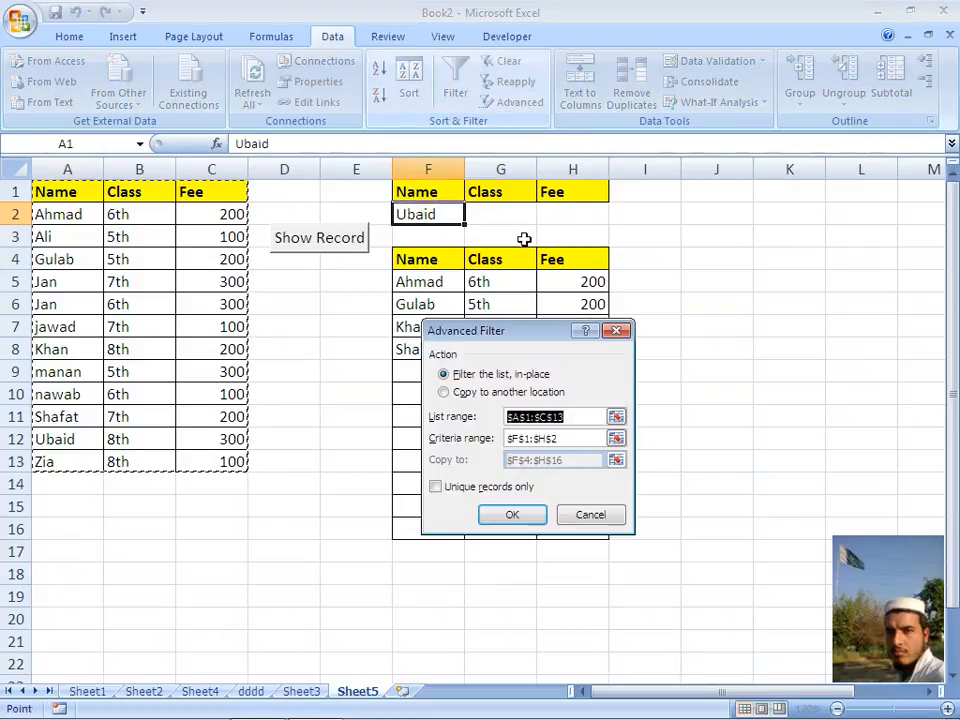
left_click(444, 392)
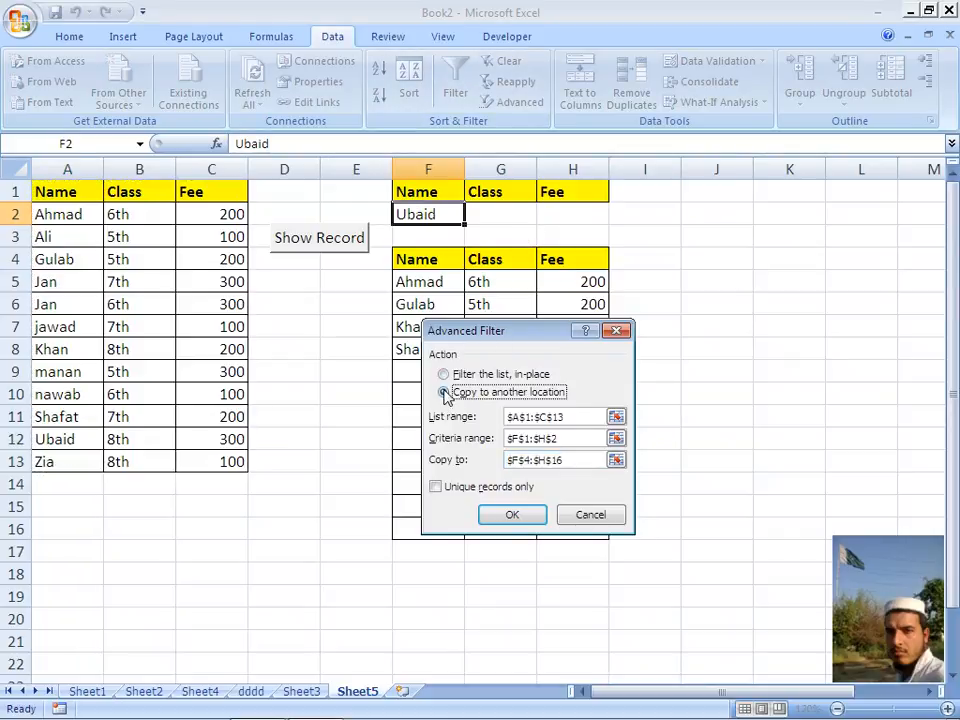
left_click(513, 516)
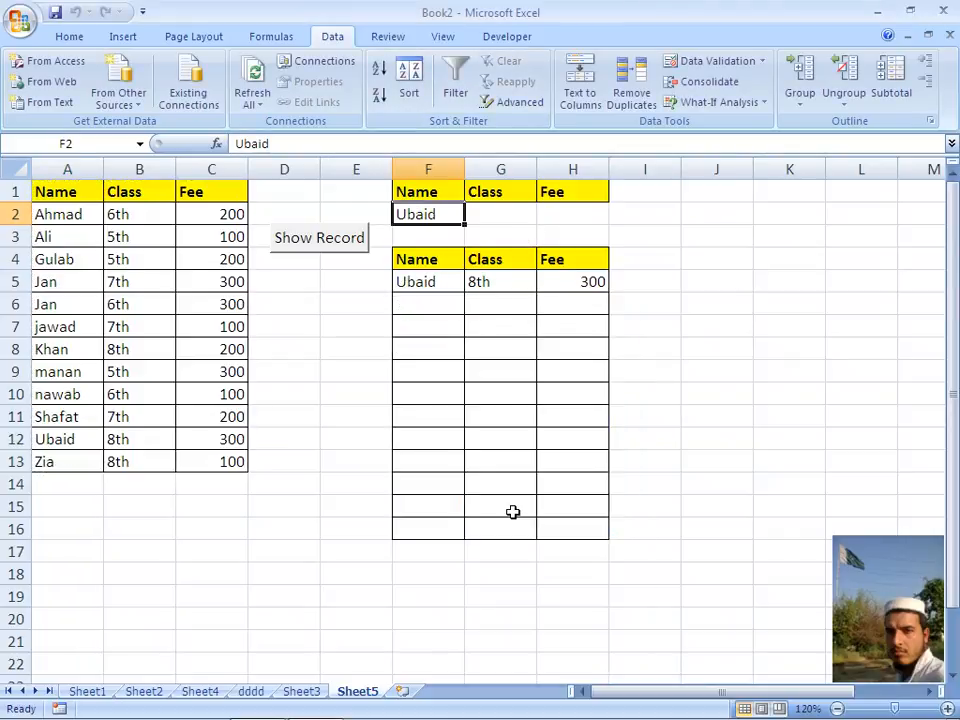
left_click(517, 104)
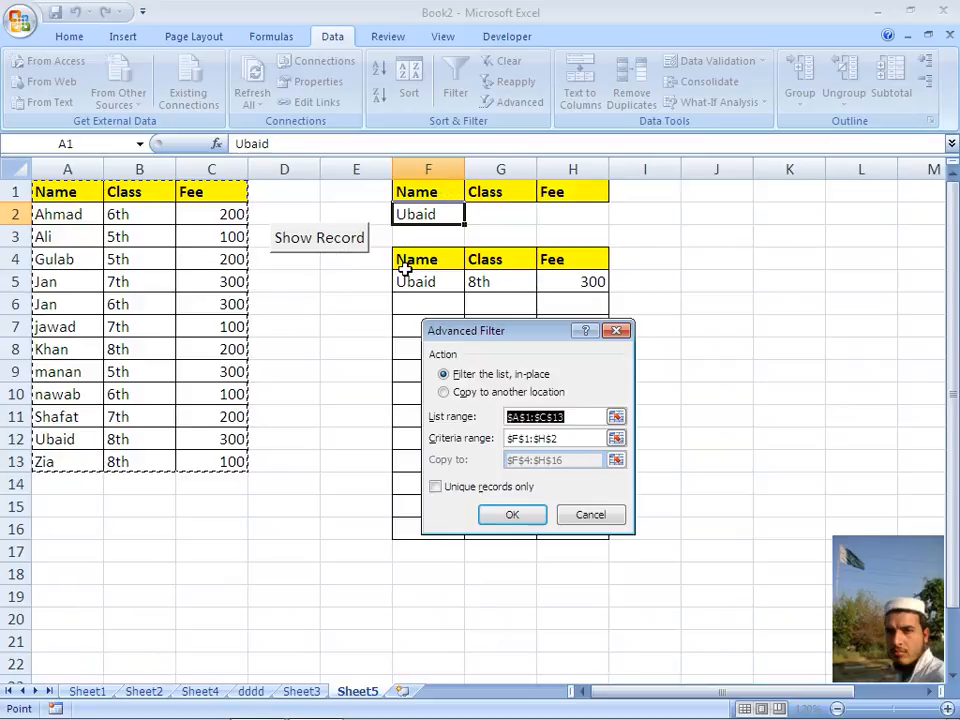
key("Escape")
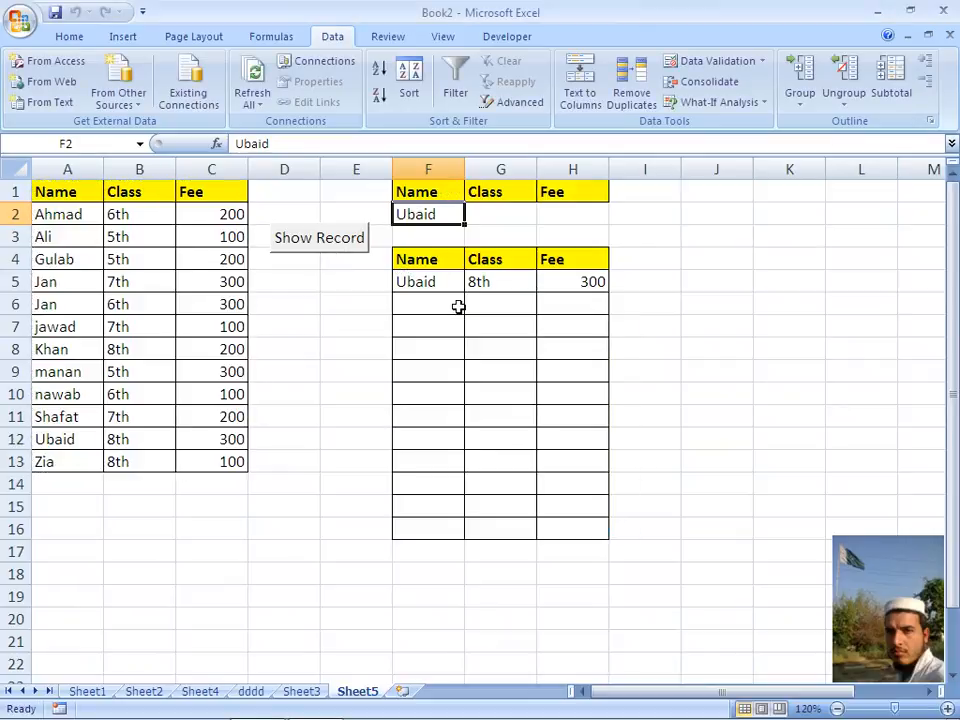